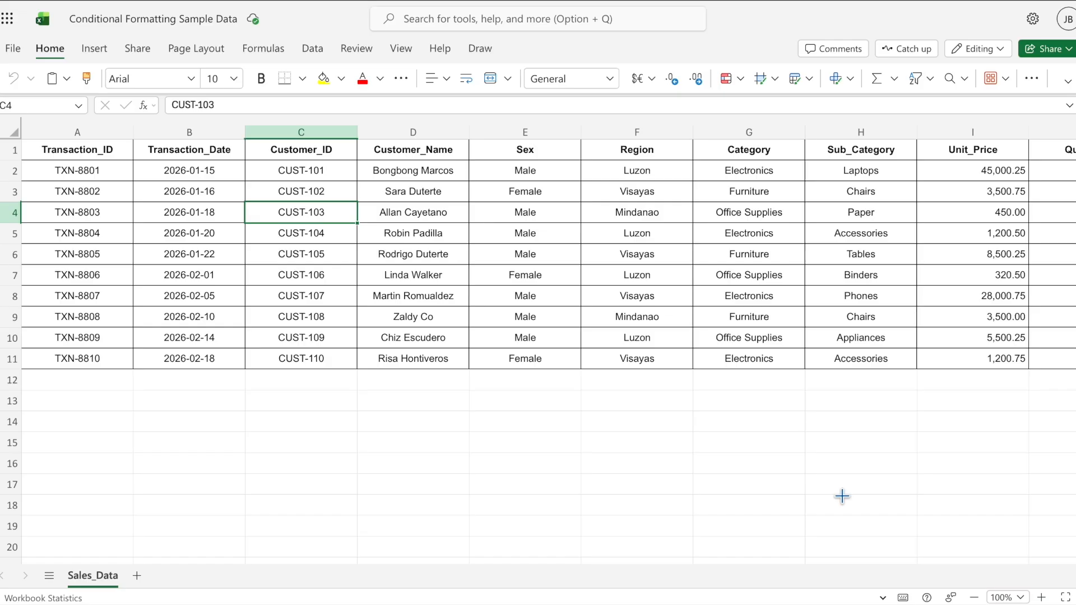
Step: Convert the whole sales data range A1:N11 into a table with headers
left_click(434, 283)
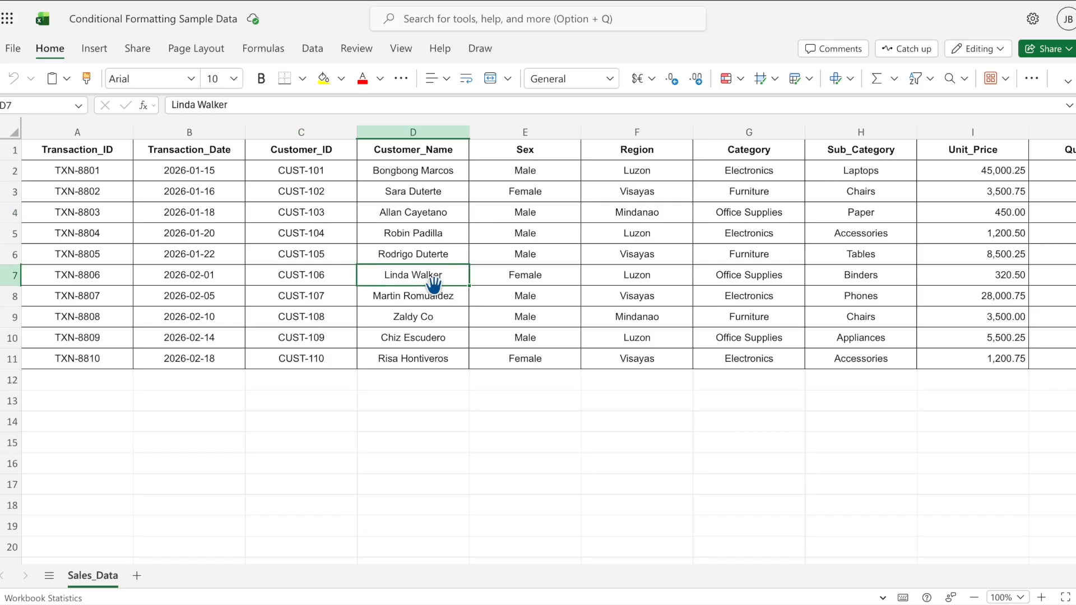
key("super+a")
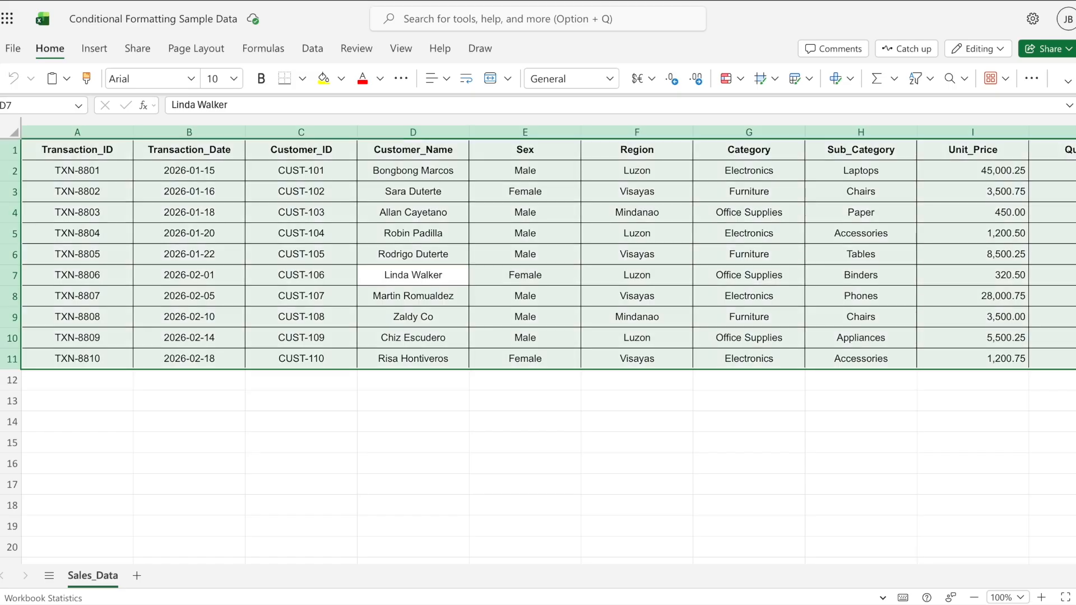
left_click(90, 47)
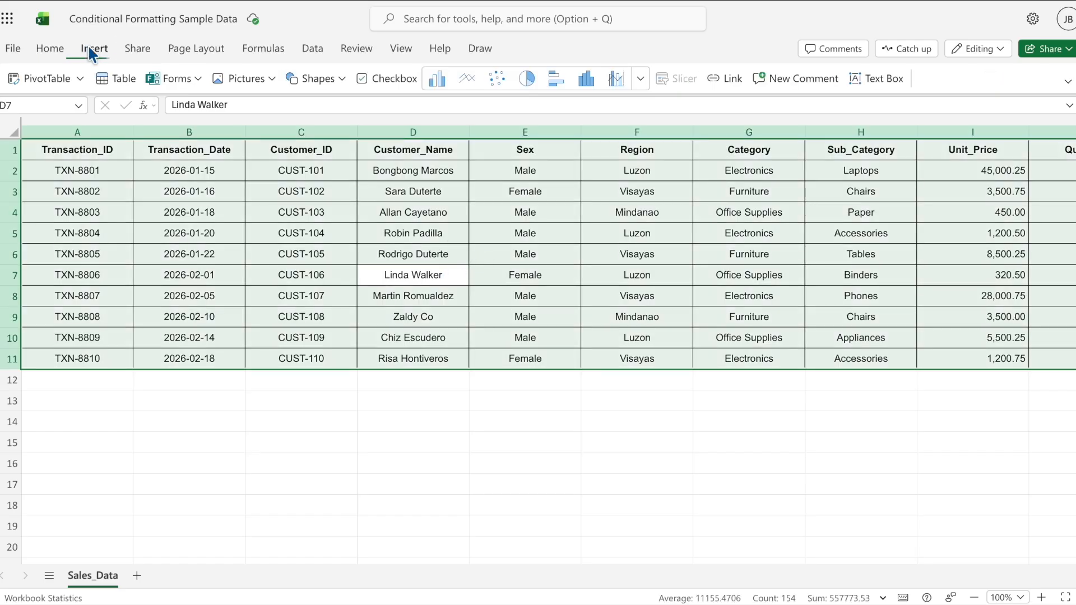
left_click(118, 86)
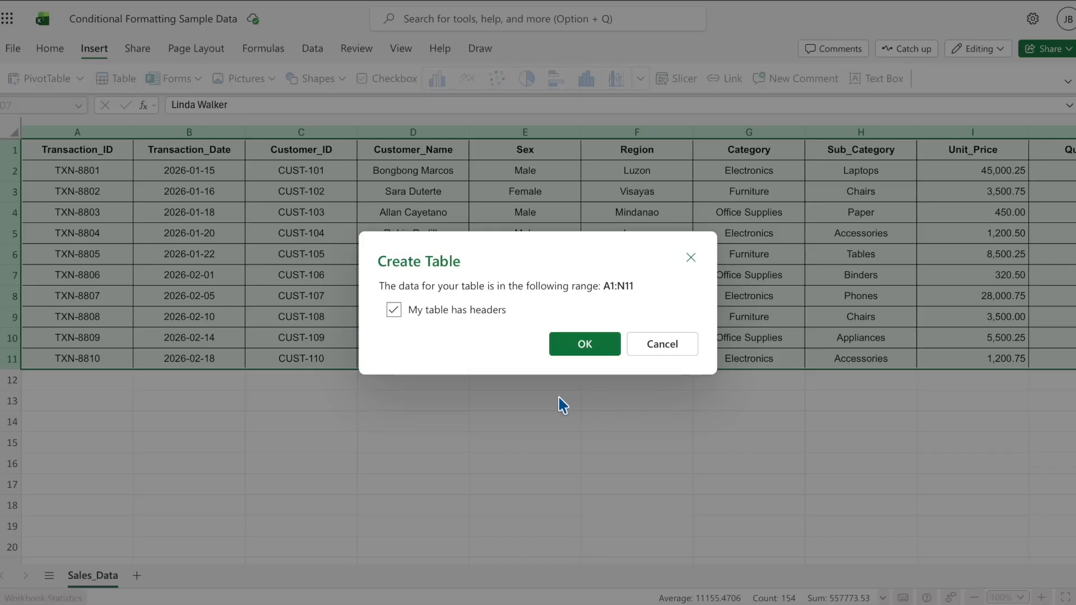
left_click(583, 350)
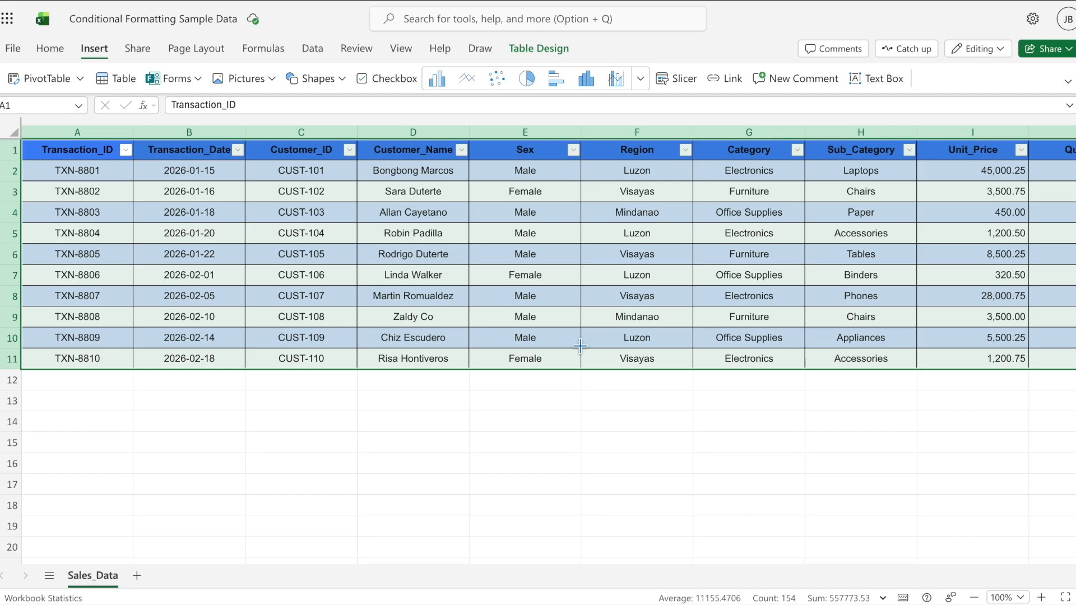
Step: Switch the ribbon layout to Classic Ribbon
left_click(1068, 84)
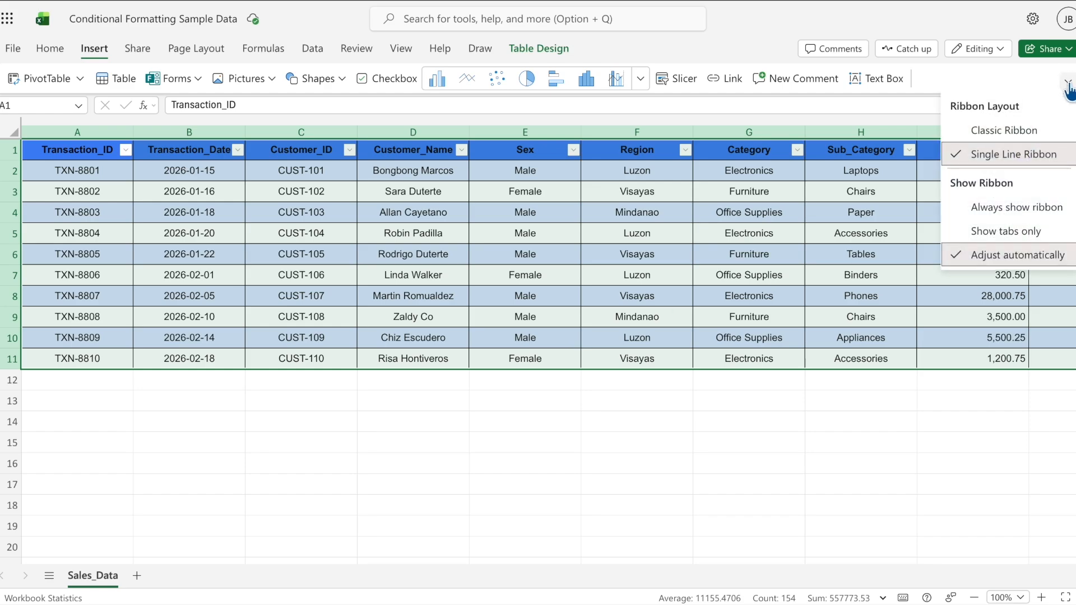
left_click(1014, 131)
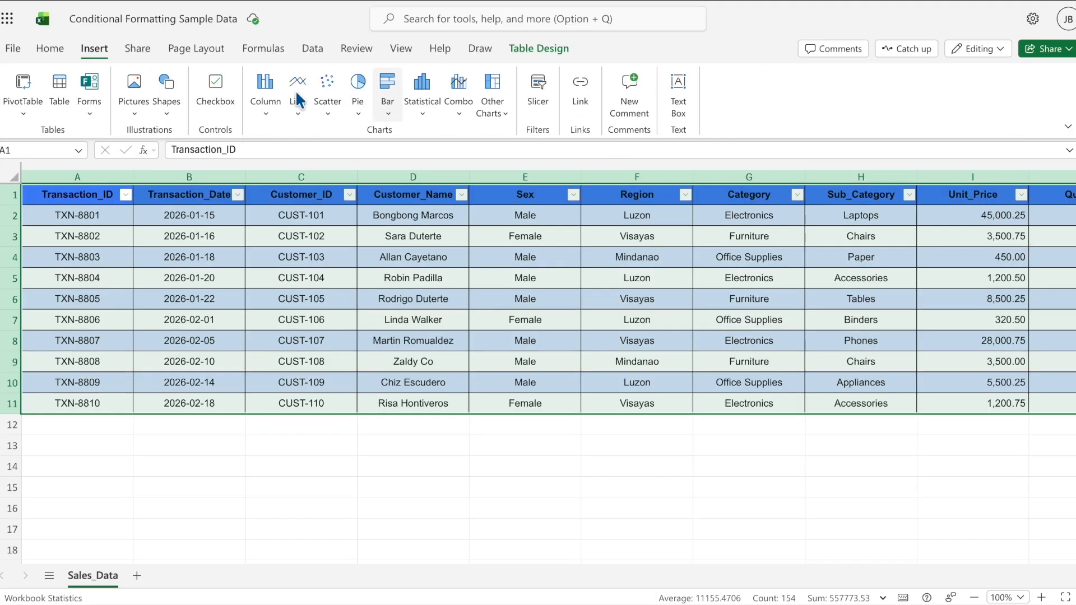
Step: Start a Greater Than highlight rule for the Unit_Price values, applied to I2:I11
left_click(52, 50)
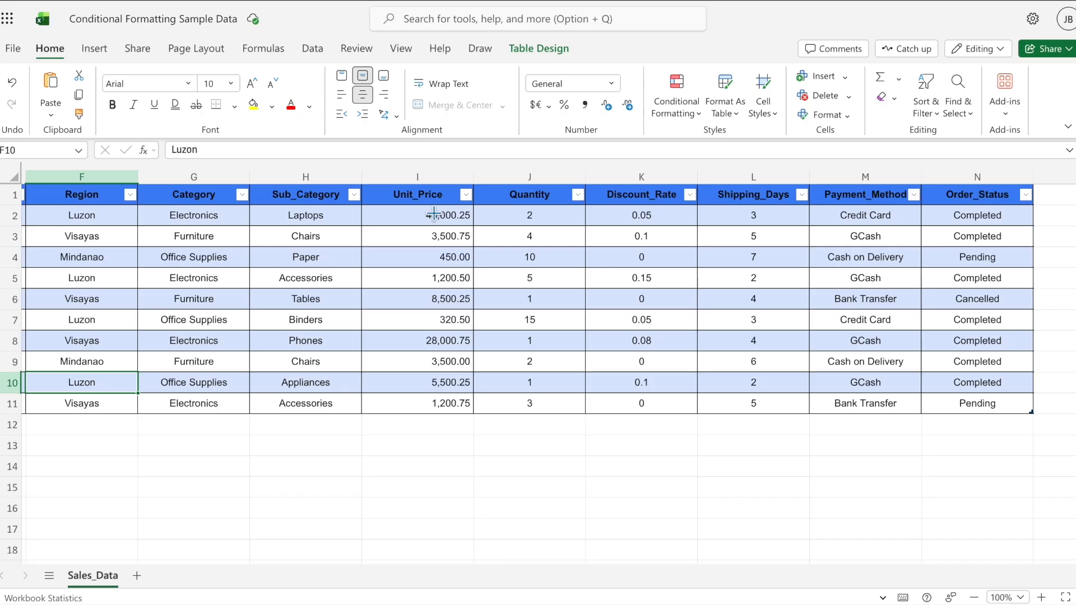
left_click_drag(434, 215, 426, 398)
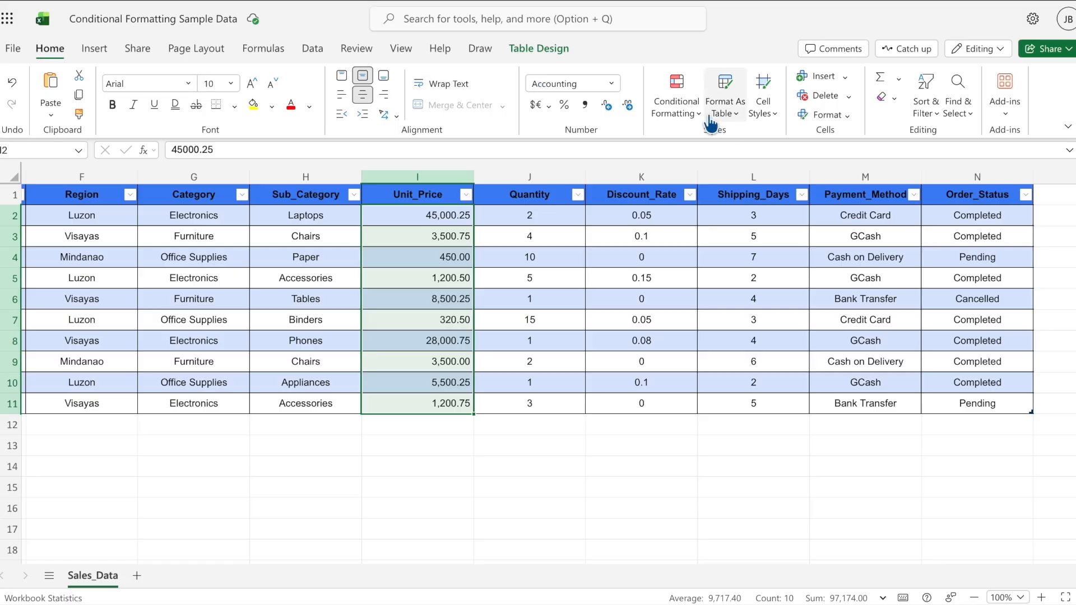
left_click(680, 108)
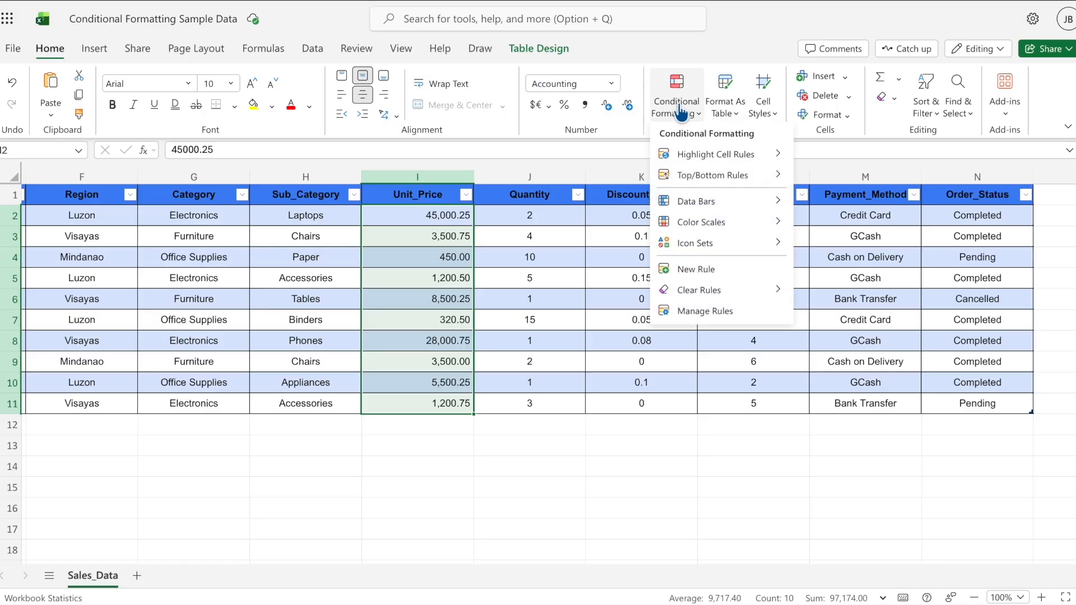
mouse_move(692, 159)
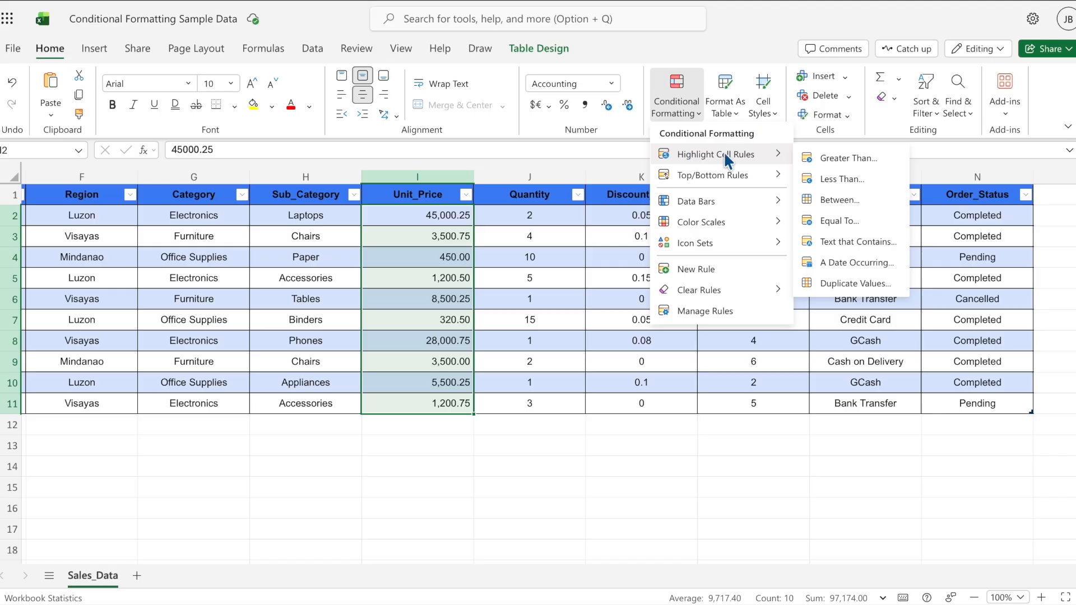
left_click(838, 159)
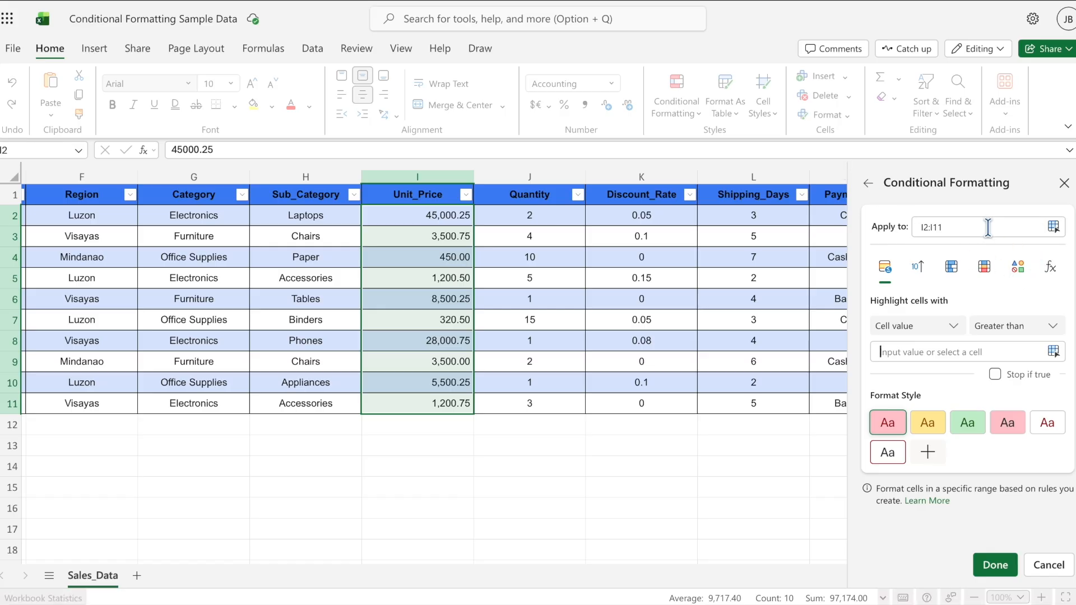
left_click_drag(988, 227, 876, 233)
key("BackSpace")
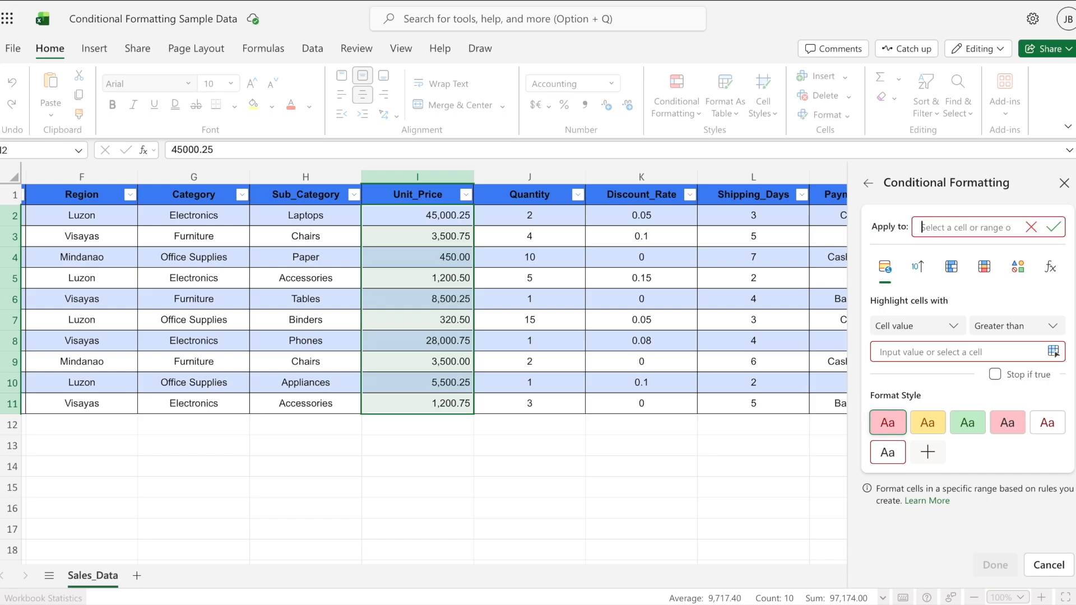
left_click_drag(412, 224, 405, 402)
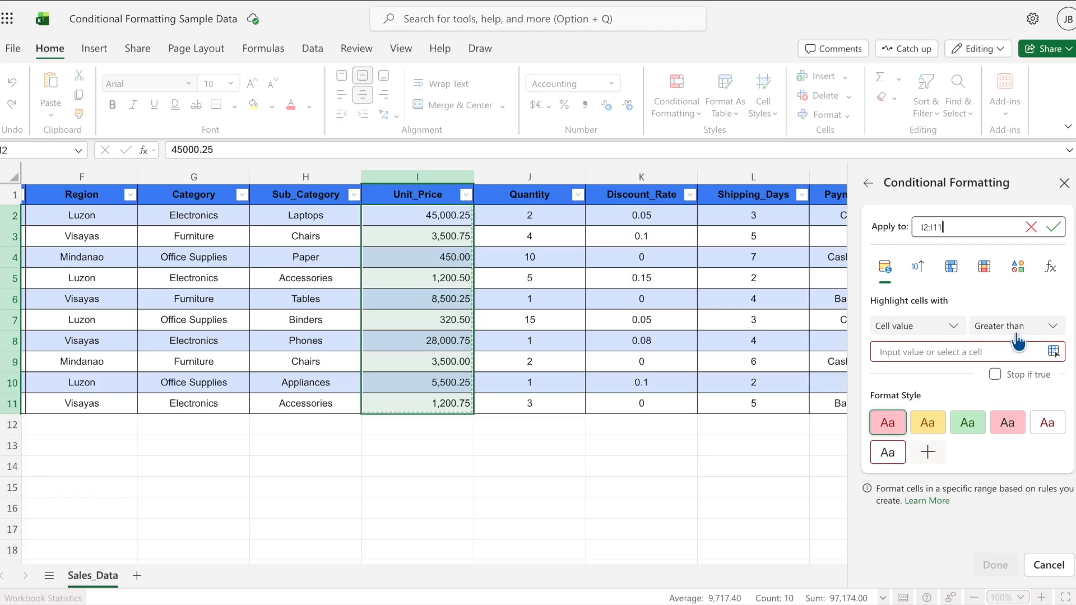
Step: Set the rule's threshold to 30000 with the green format style and save the rule
left_click(972, 352)
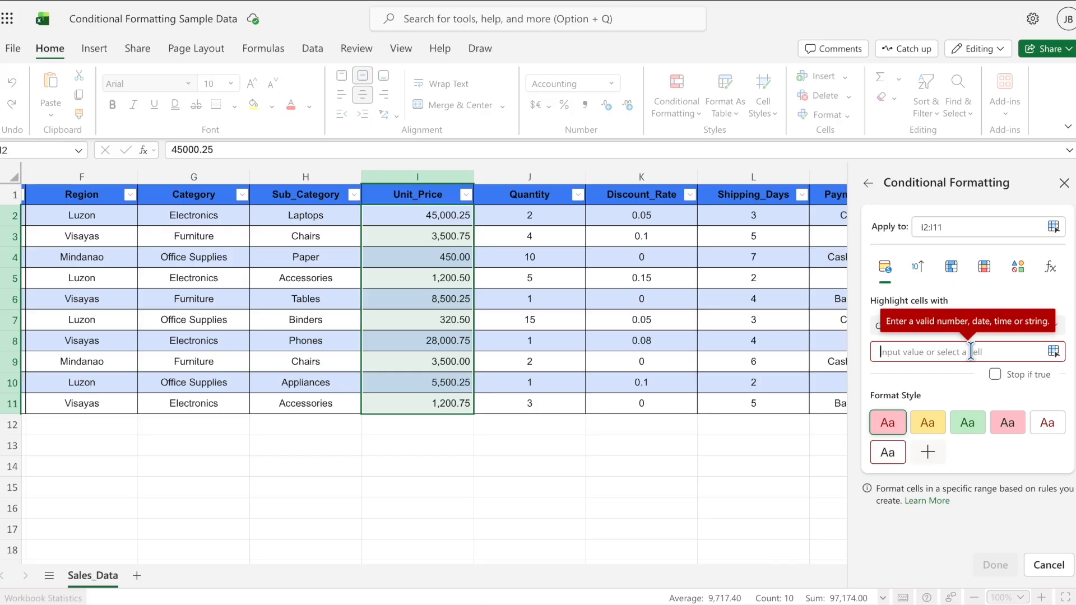
type("30000")
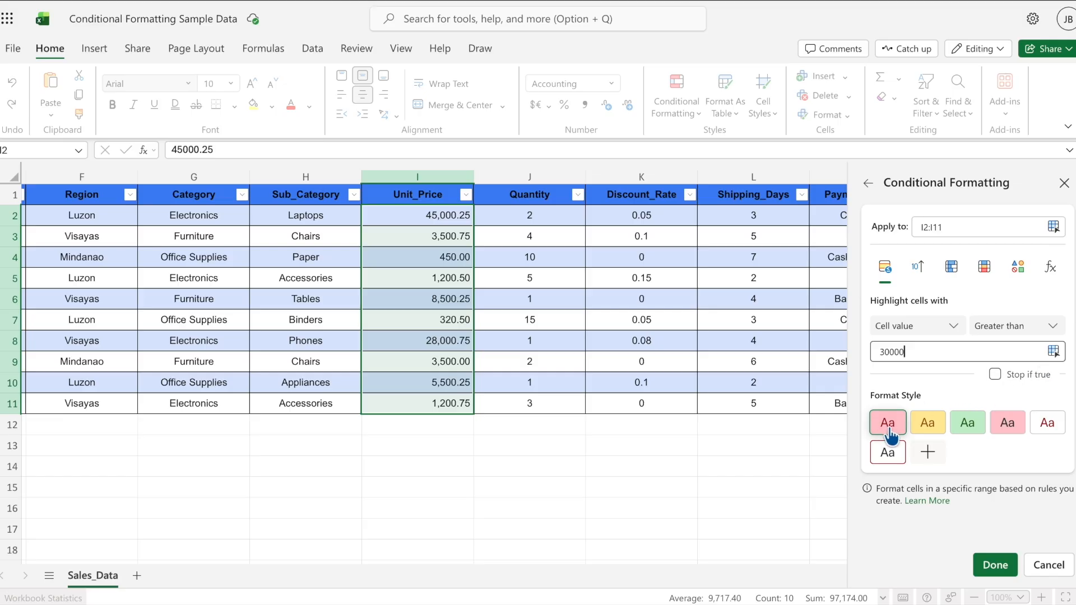
left_click(968, 426)
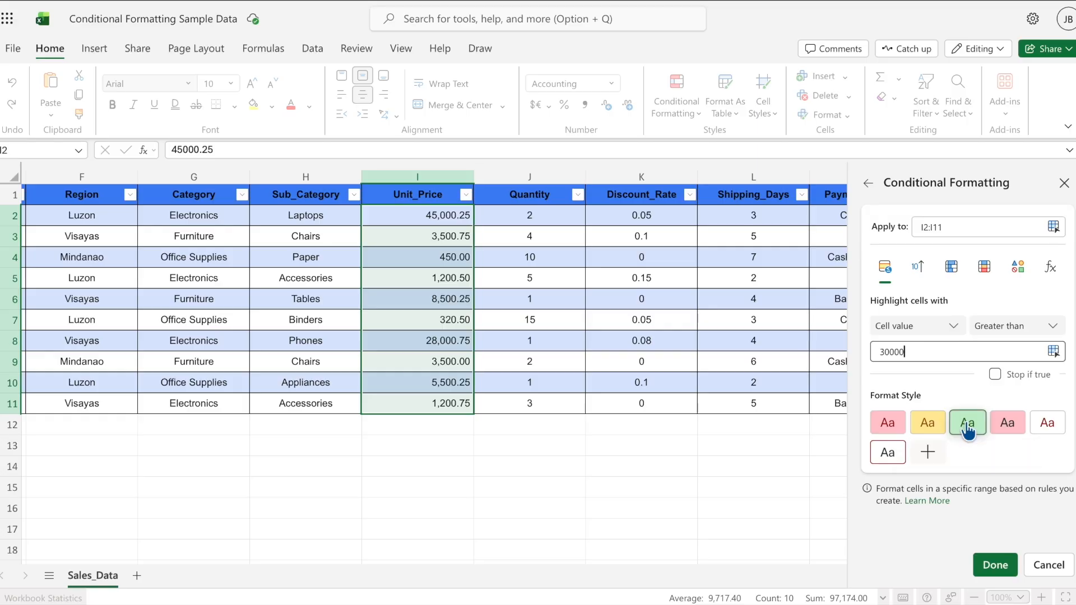
left_click(995, 566)
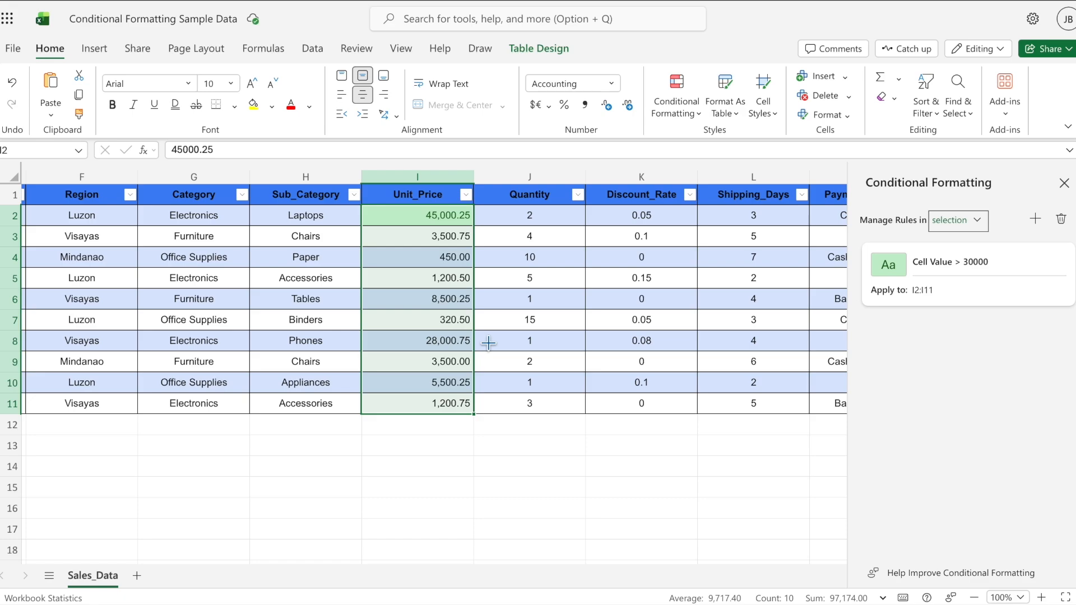
left_click(444, 217)
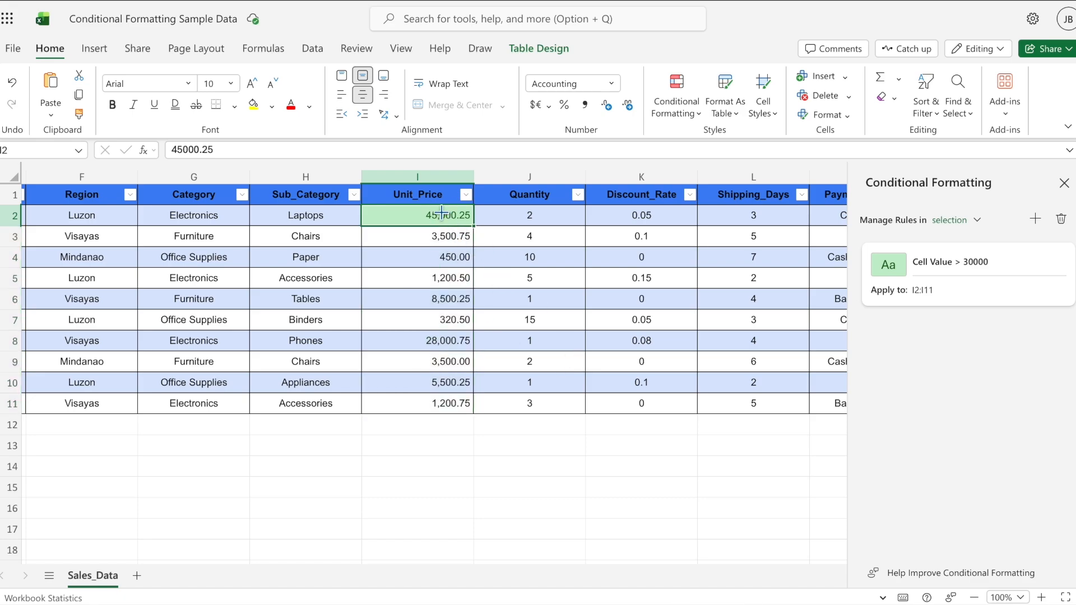
Step: Start a second conditional formatting rule and set its range to the Unit_Price cells I2:I11
mouse_move(1028, 247)
left_click(1035, 219)
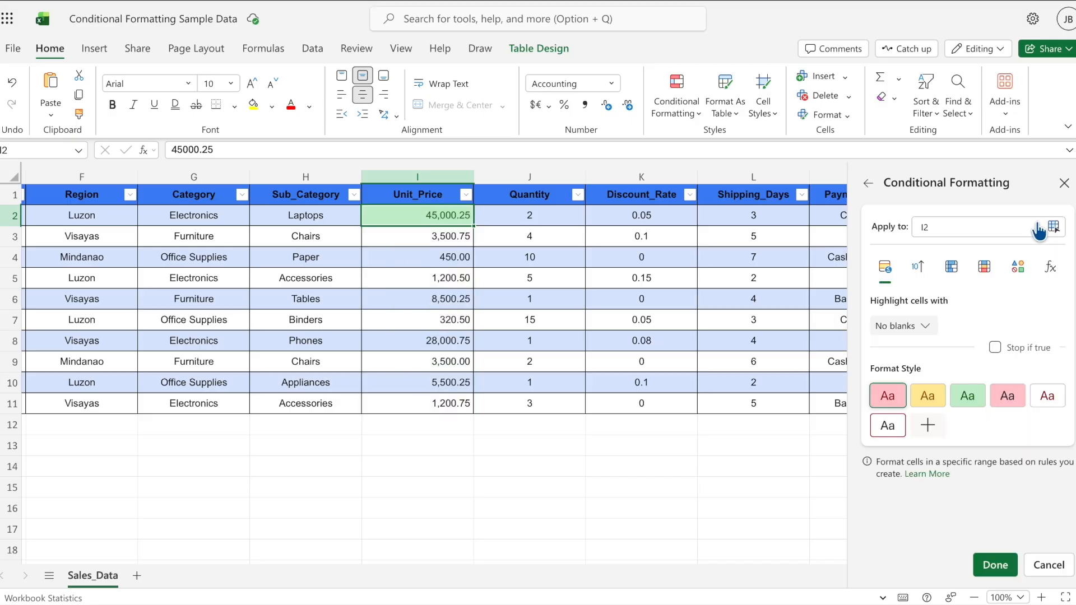
left_click(959, 228)
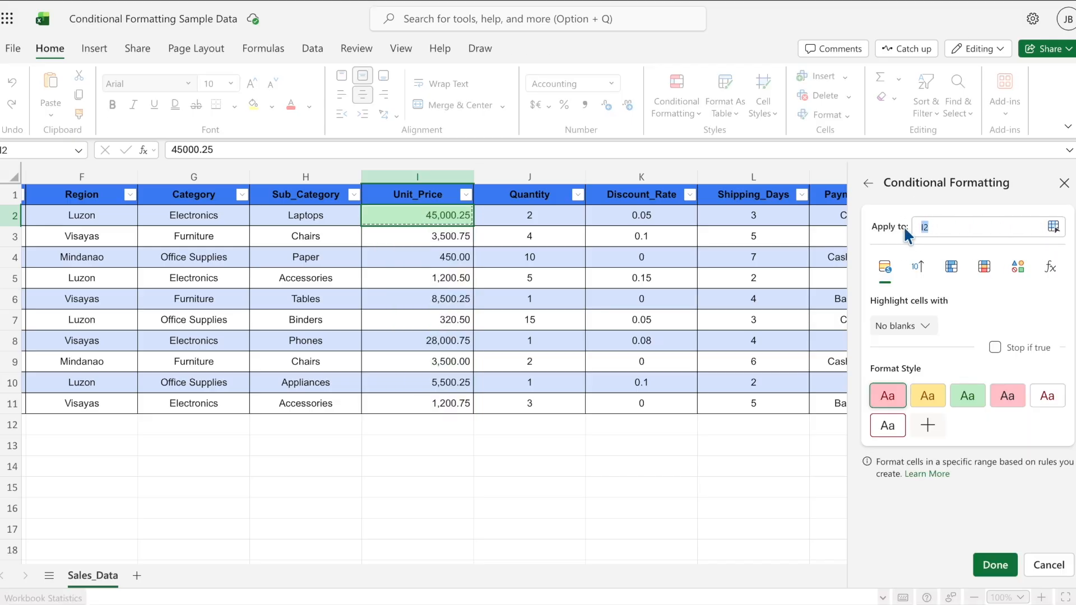
key("BackSpace")
key("BackSpace")
left_click_drag(447, 215, 447, 403)
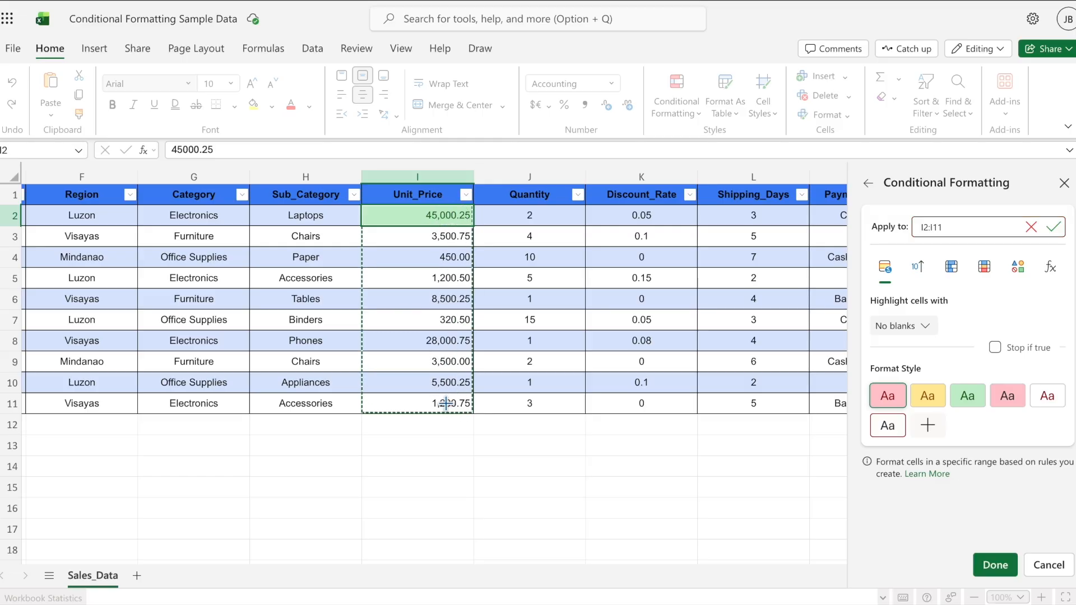
Step: Make the new rule highlight cell values between 10000 and 29999 in the yellow style, and save it
left_click(919, 327)
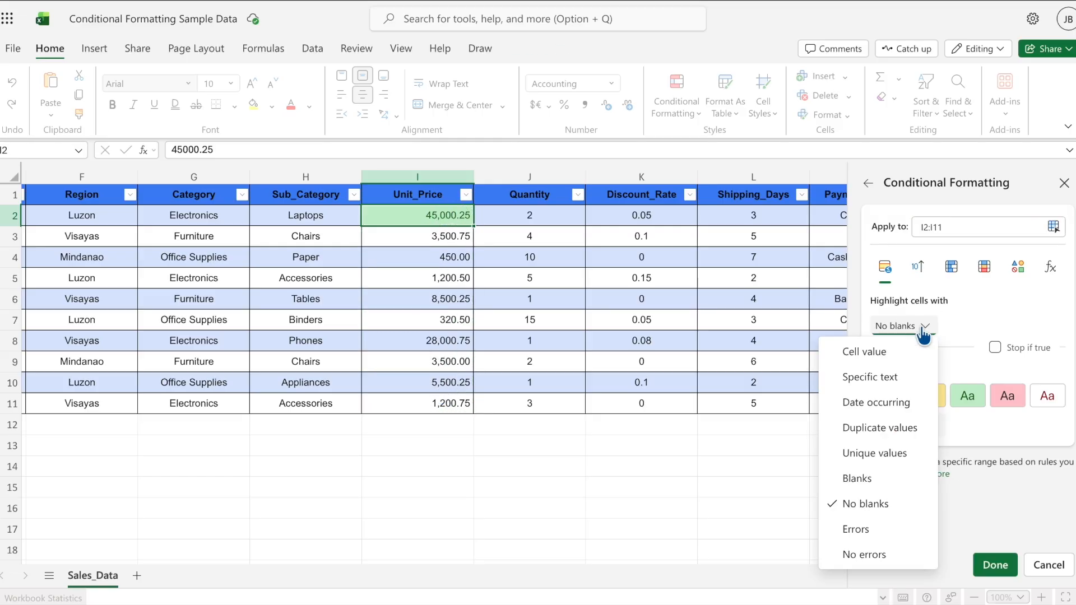
left_click(888, 352)
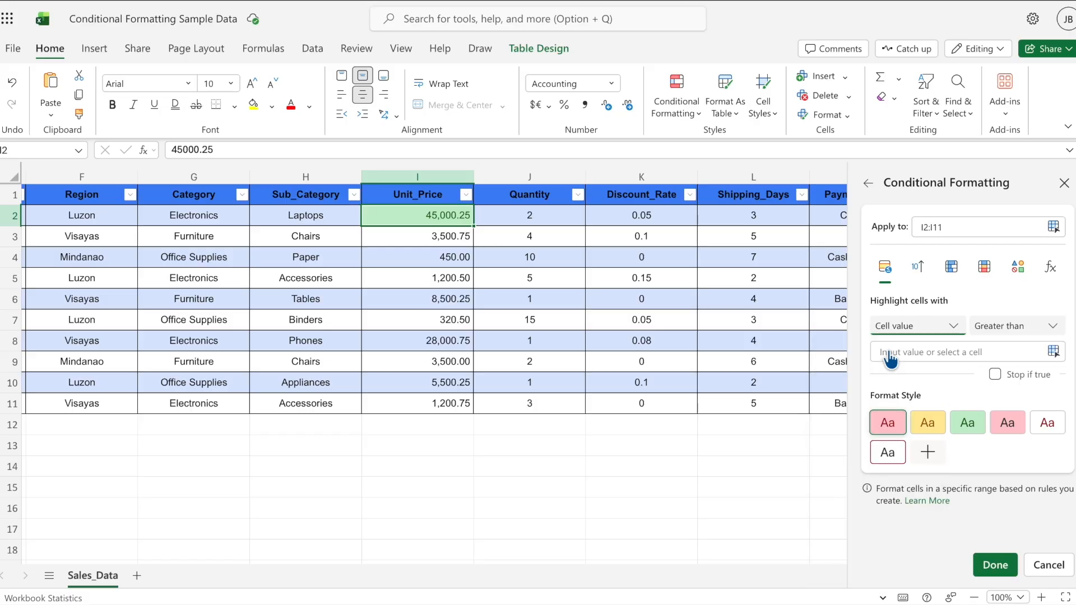
left_click(1052, 327)
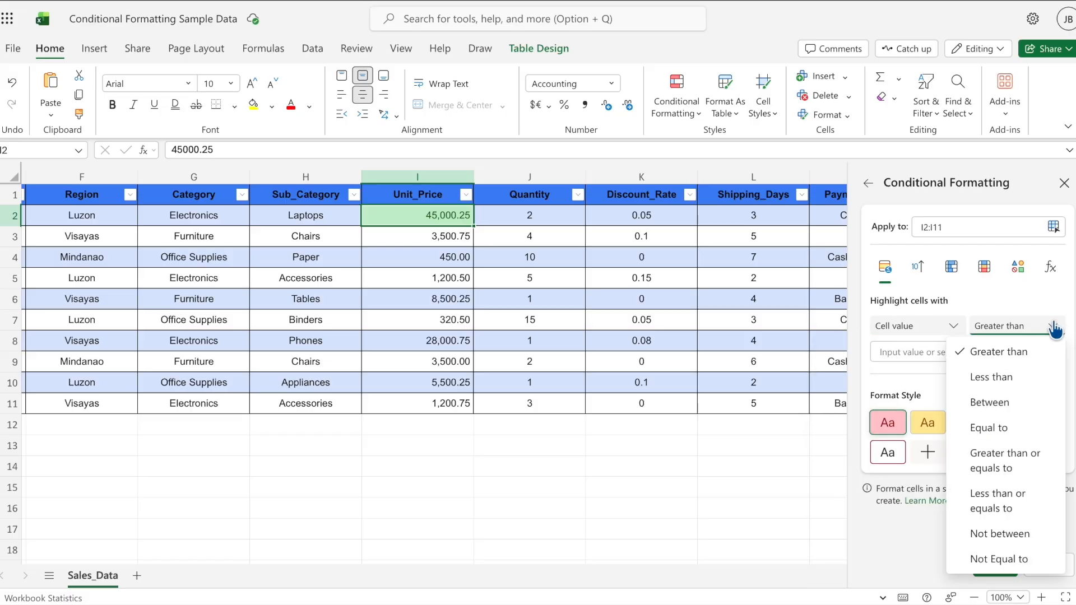
left_click(1002, 402)
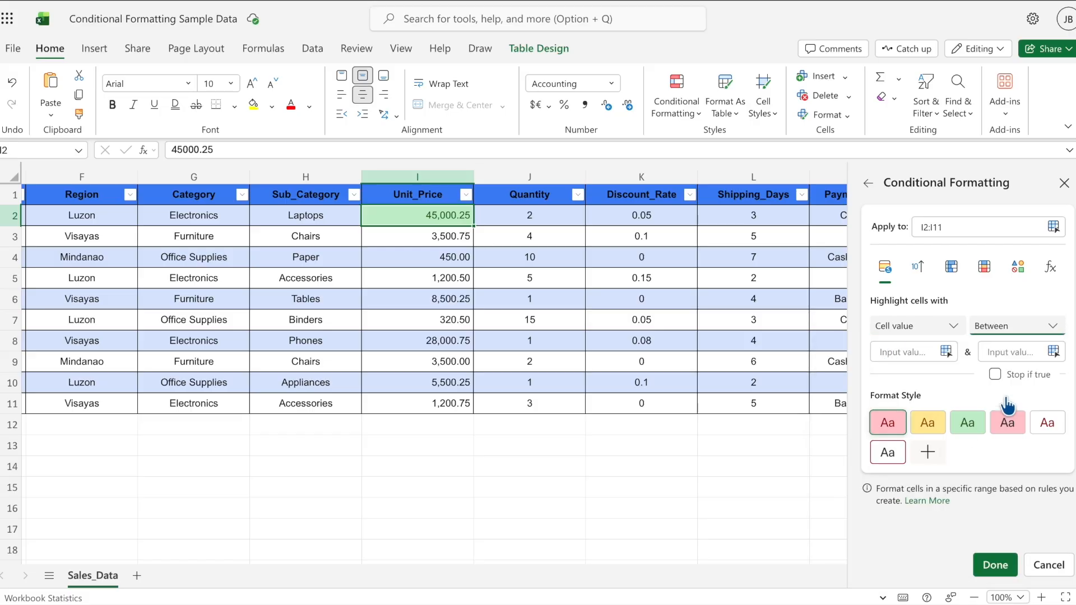
left_click(909, 353)
type("10000")
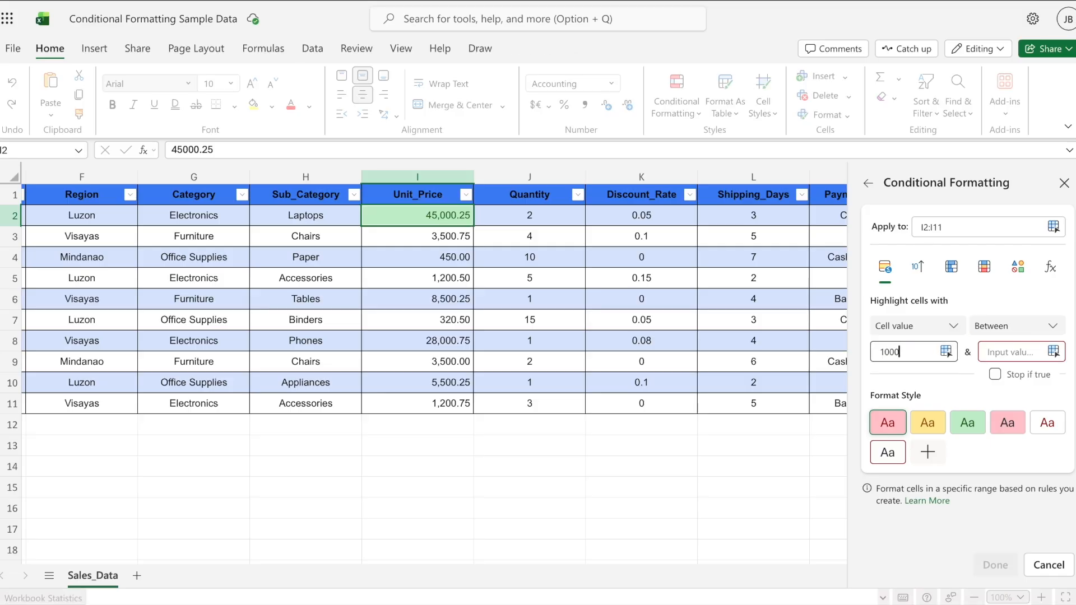
left_click(998, 352)
type("2")
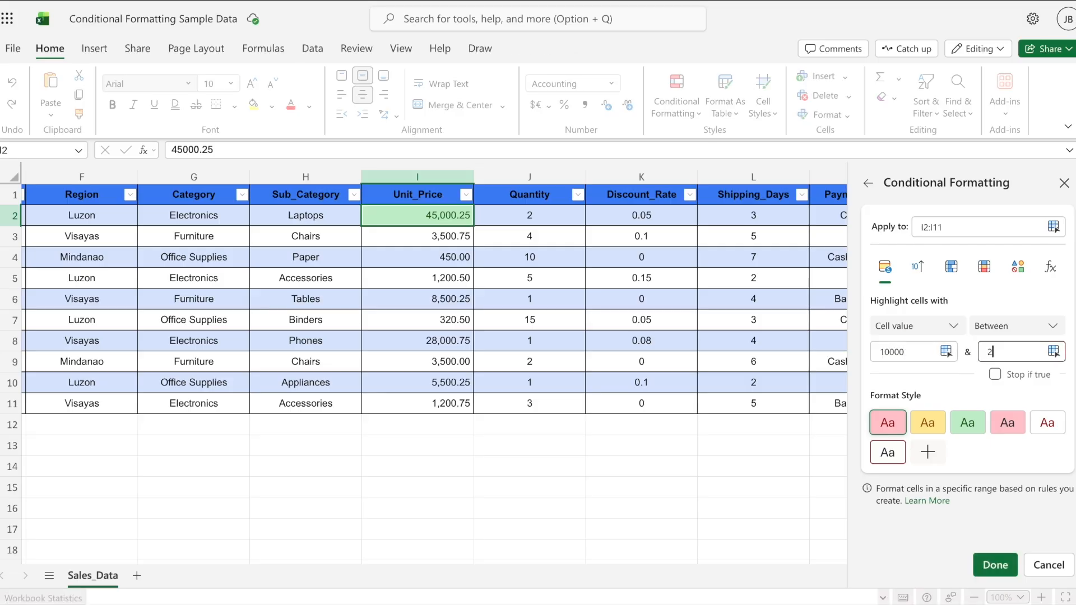
type("9999")
left_click(944, 426)
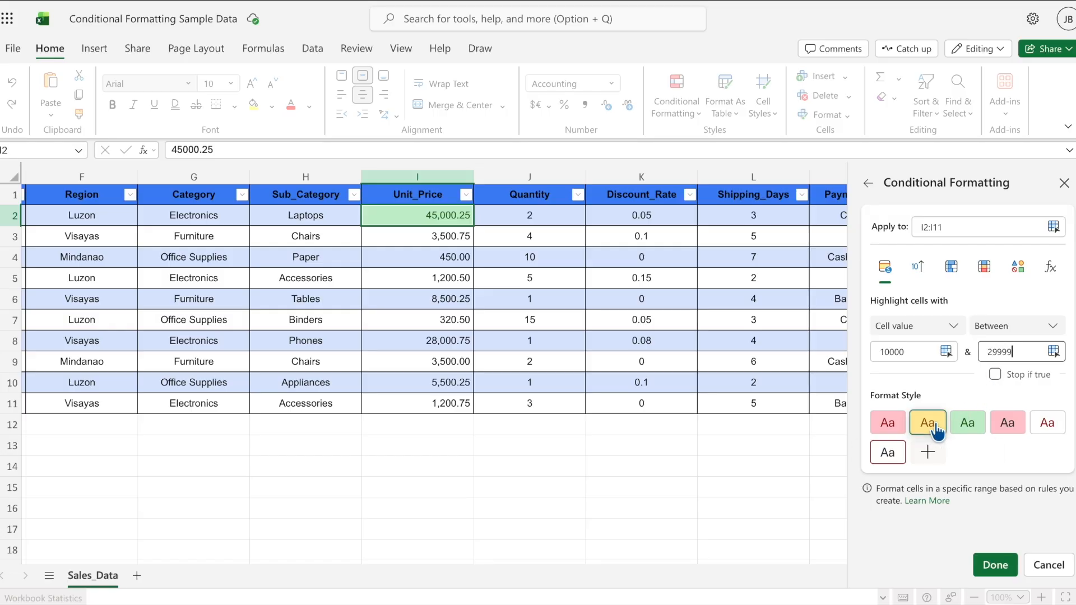
left_click(1007, 566)
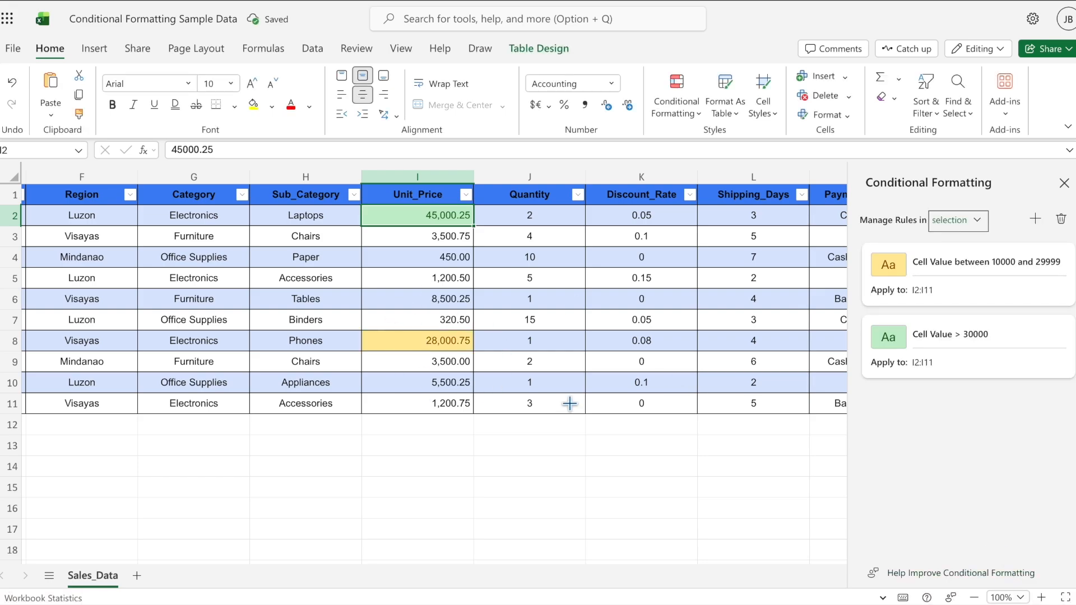
Step: Start a third conditional formatting rule and set its range to the Unit_Price cells I2:I11
mouse_move(1001, 269)
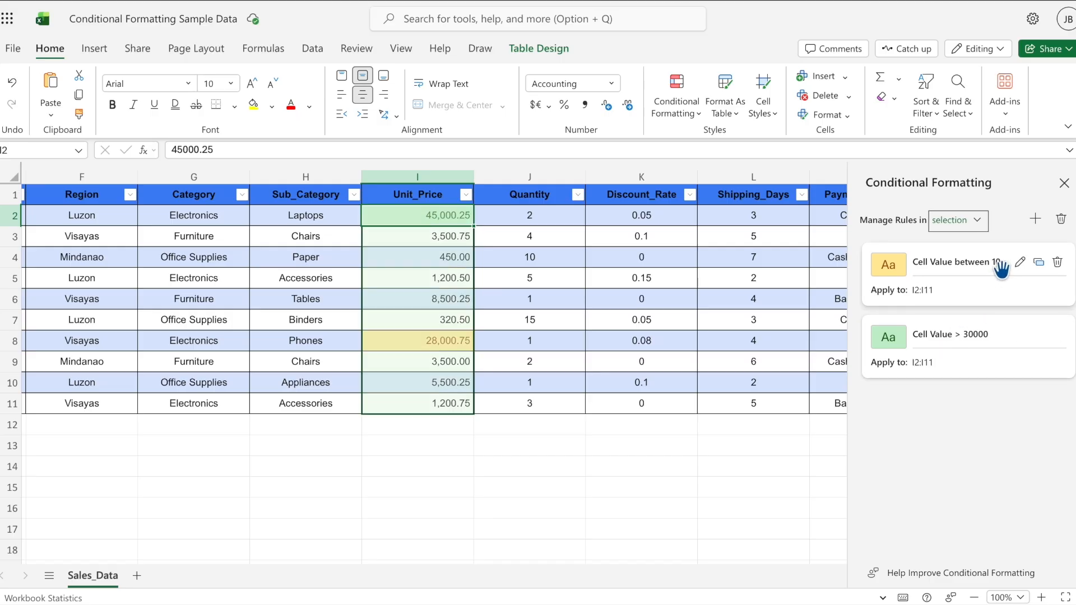
left_click(1035, 219)
left_click(953, 227)
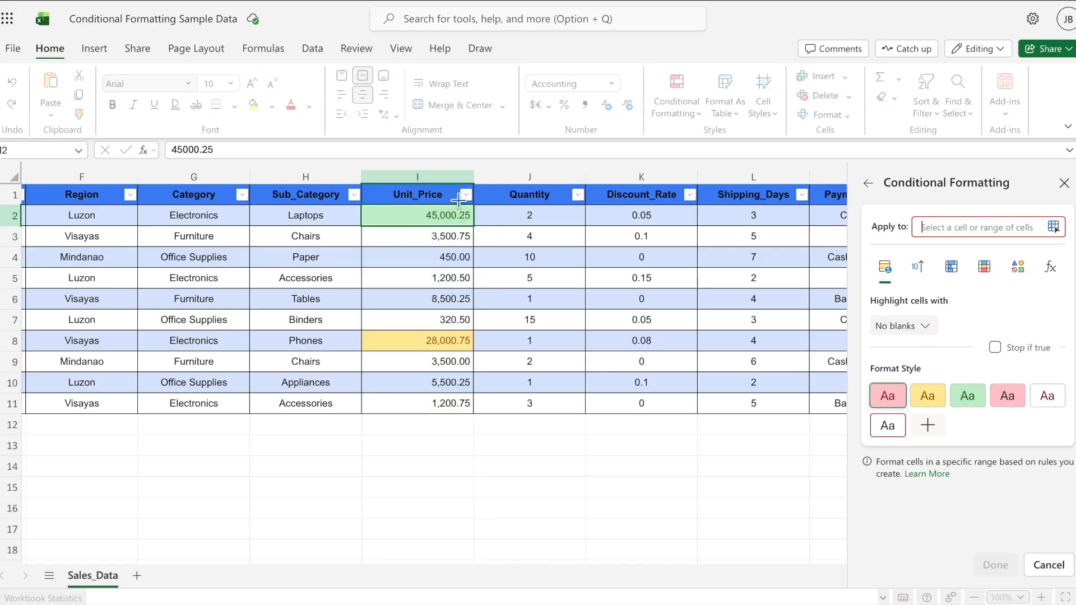
left_click_drag(440, 215, 439, 403)
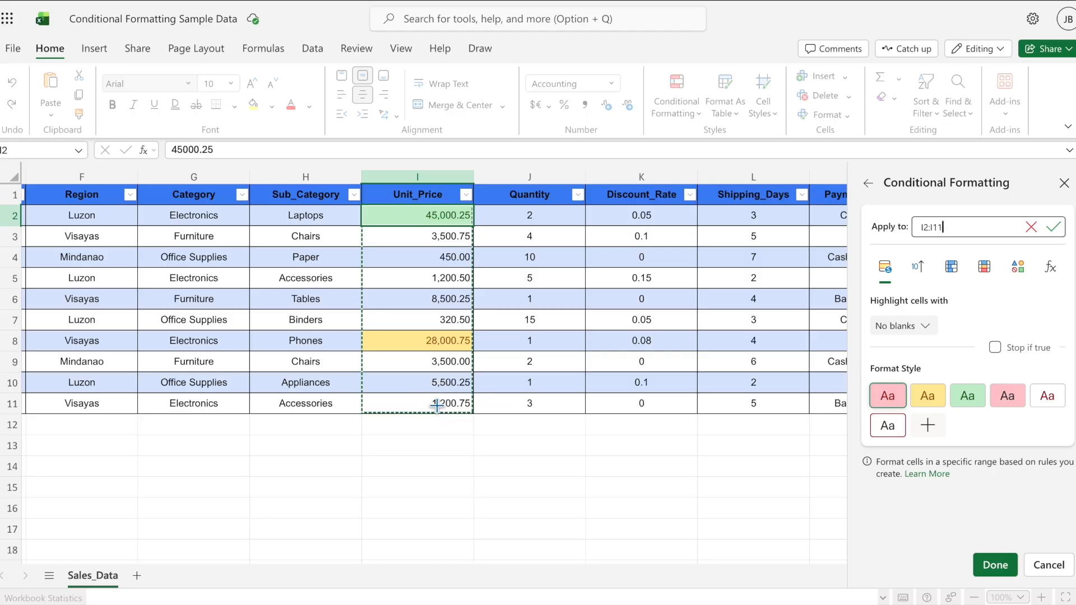
Step: Make the third rule highlight cell values less than 10000, keep the default red style, and save it
left_click(919, 328)
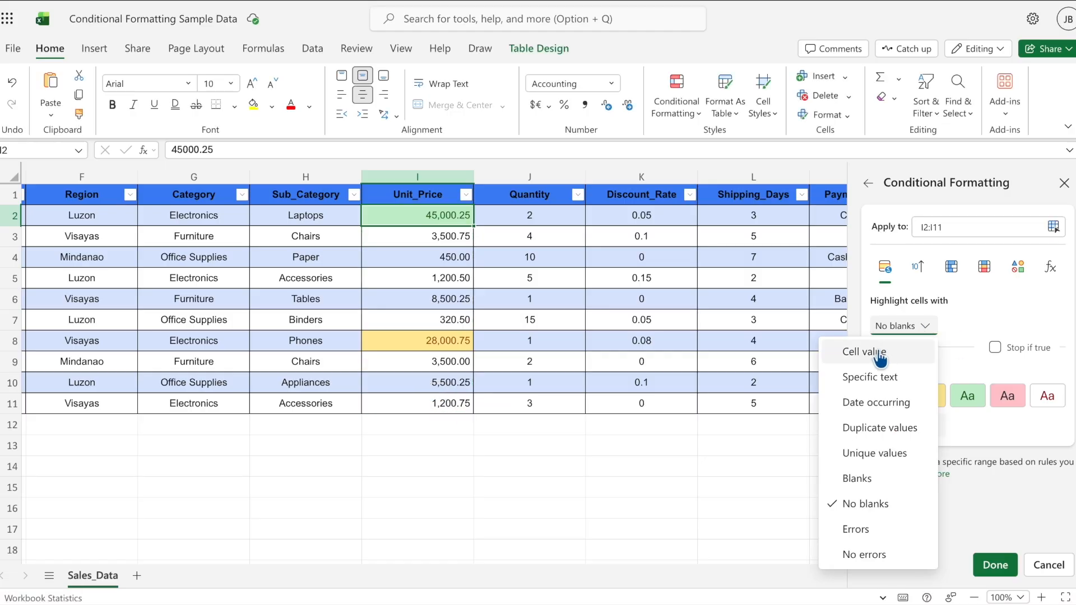
left_click(857, 351)
left_click(1047, 328)
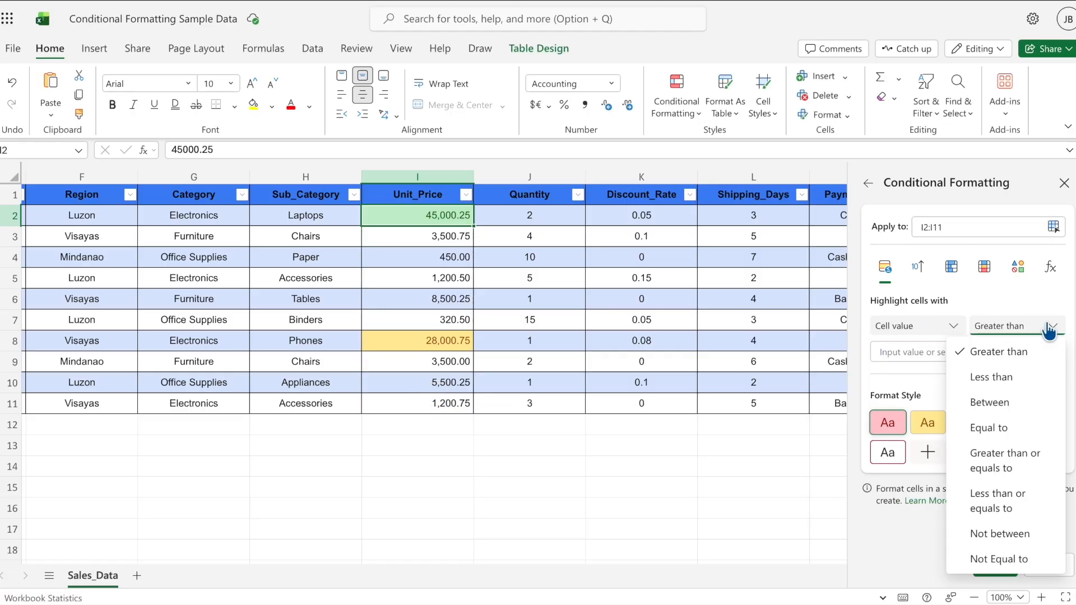
left_click(989, 376)
left_click(937, 352)
type("10000")
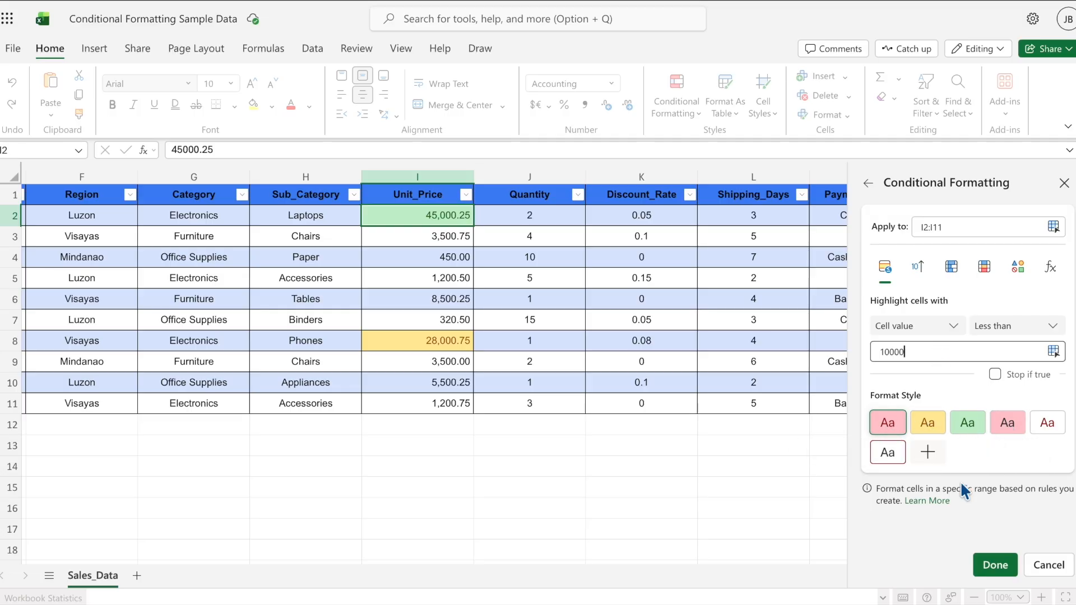
left_click(996, 567)
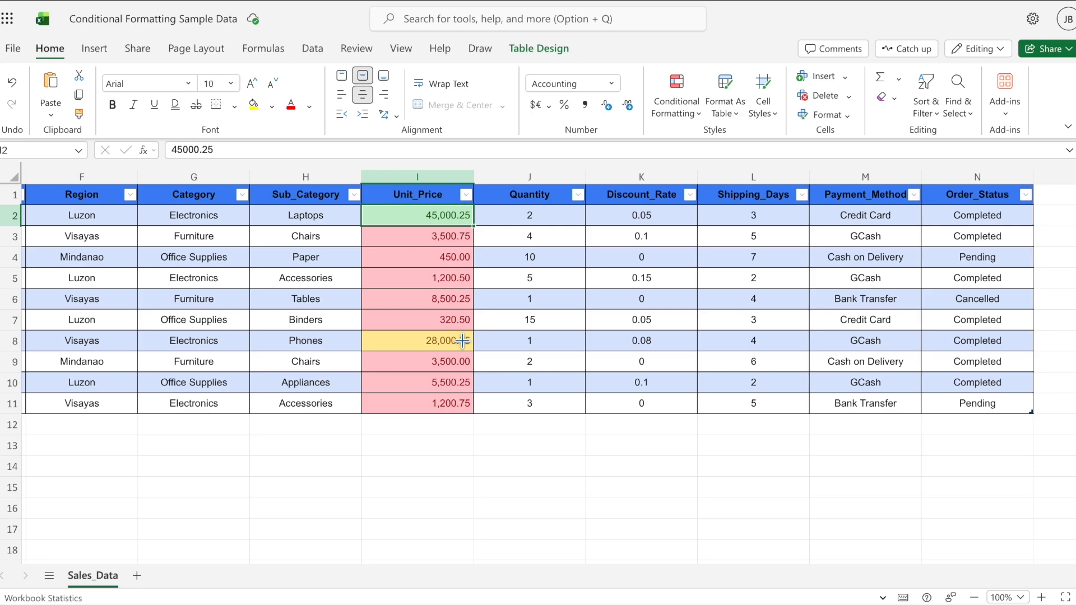
left_click(447, 305)
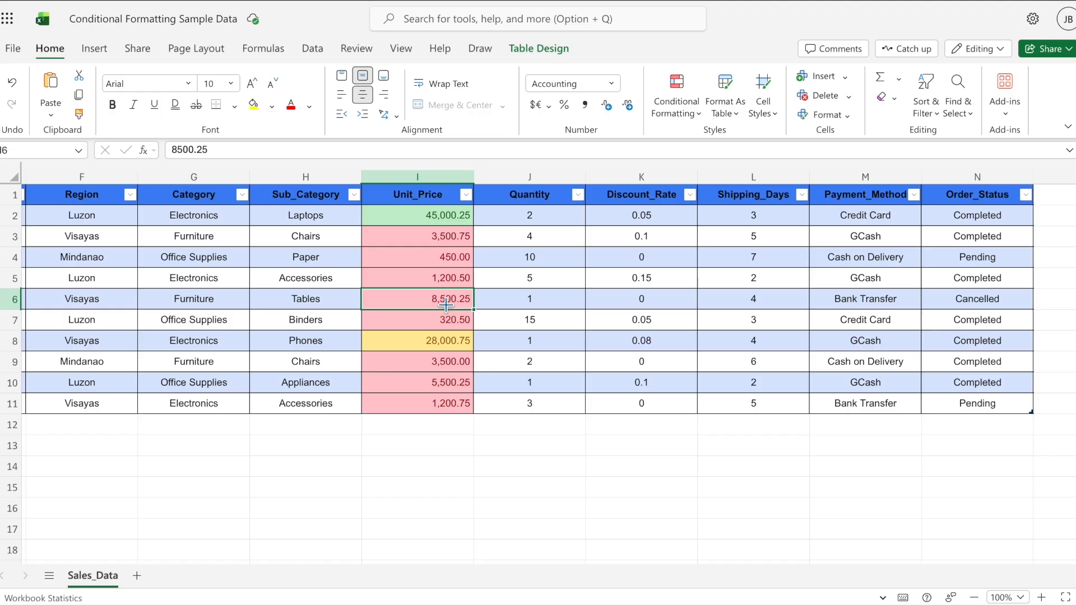
left_click(455, 319)
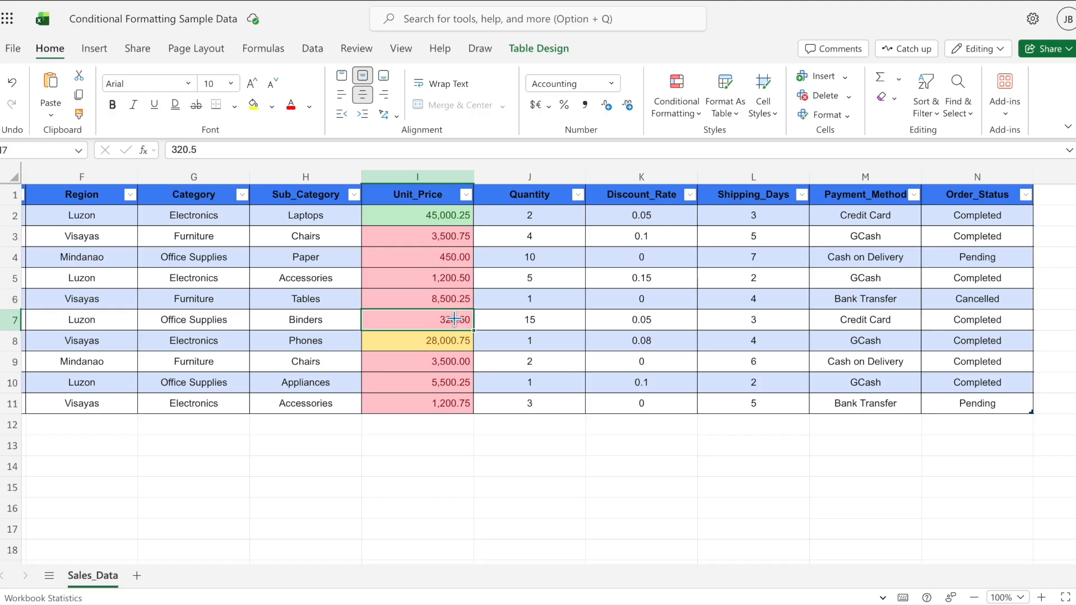
left_click(442, 217)
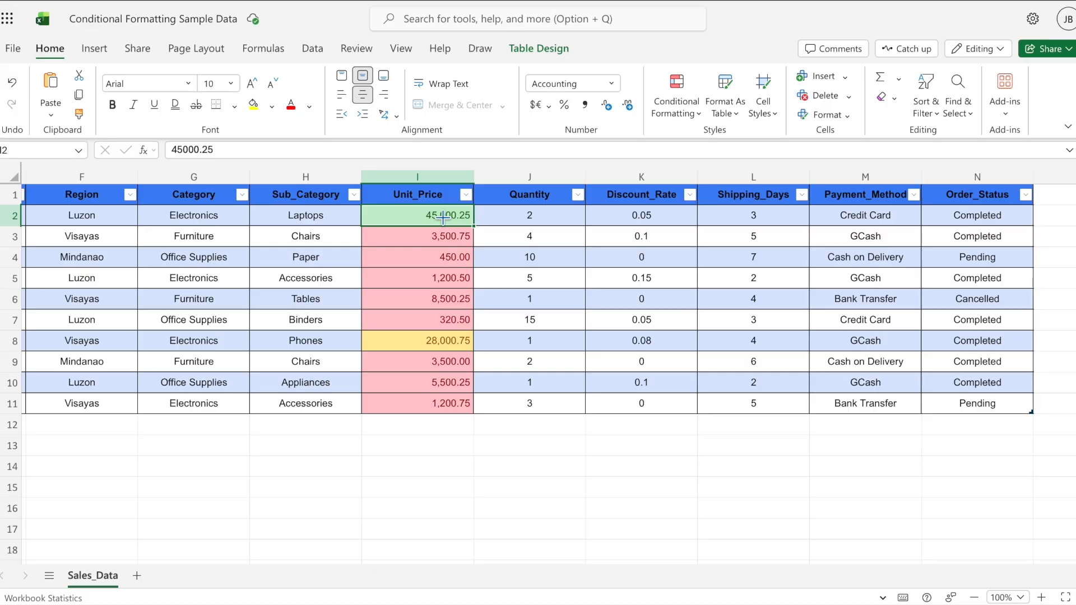
Step: Enter the test prices 3000 and 50000 in I12 and I13, directly below the Unit_Price values
left_click(426, 421)
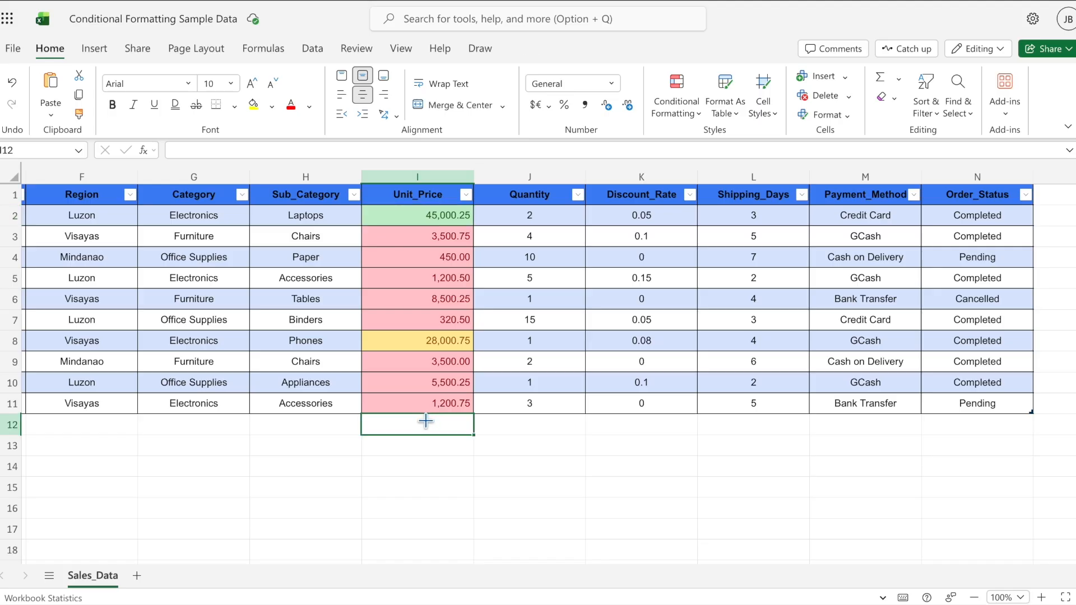
type("3000")
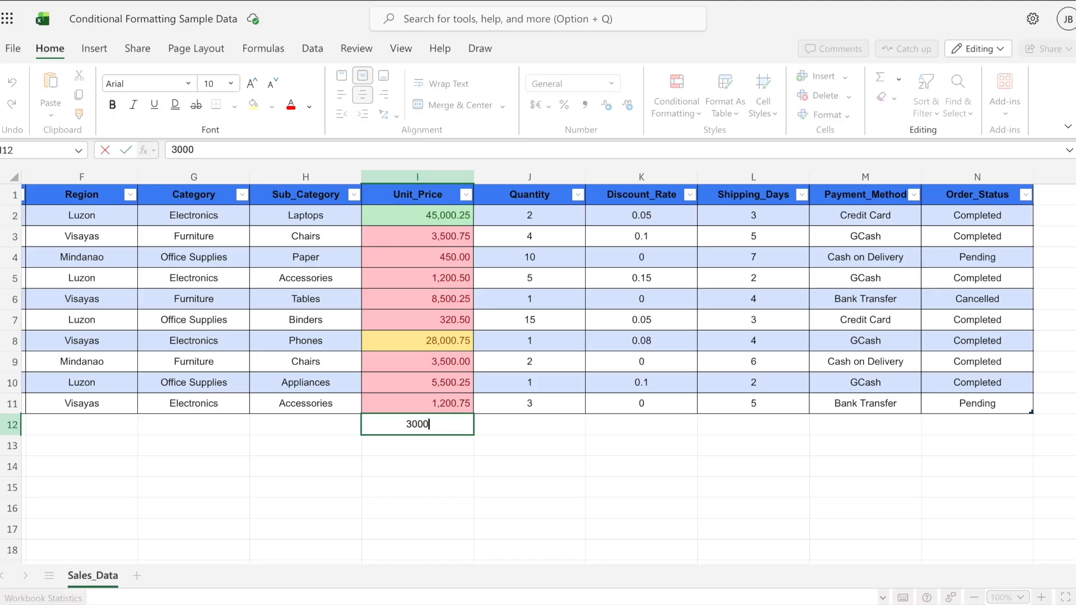
key("Return")
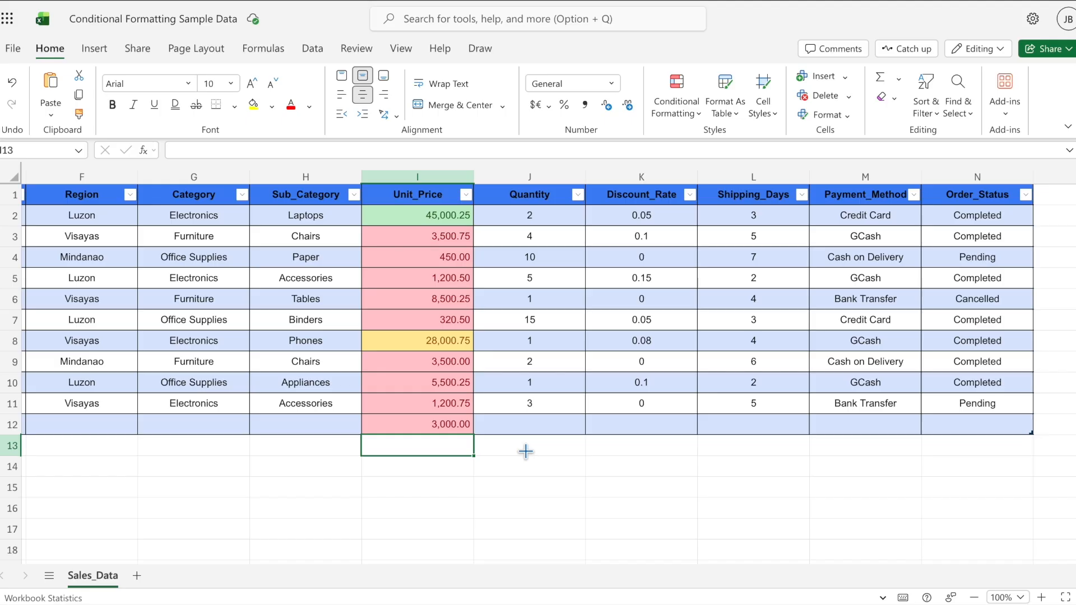
type("50000")
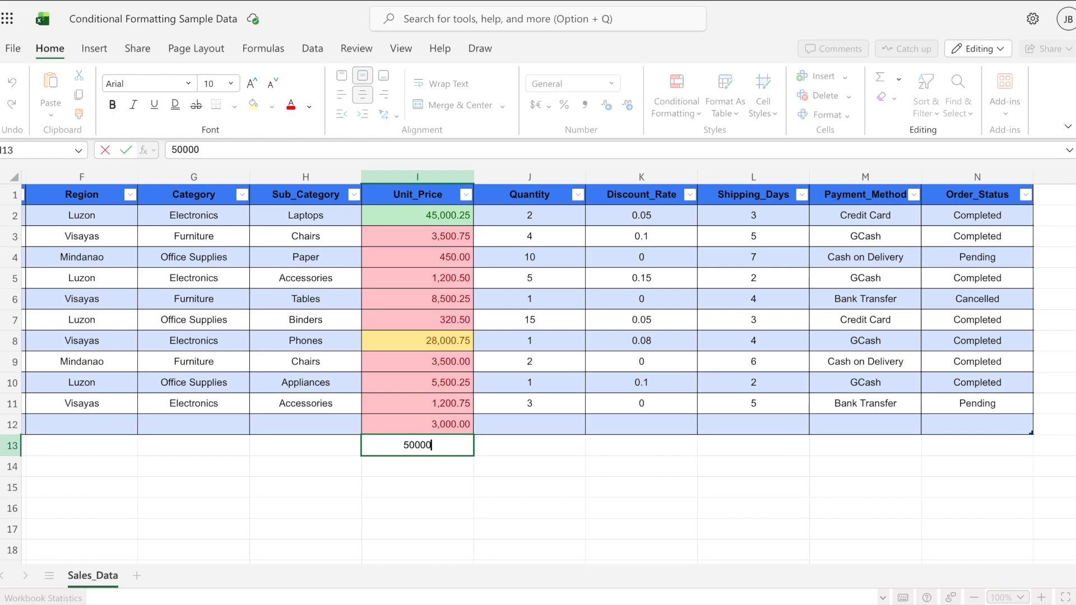
key("Return")
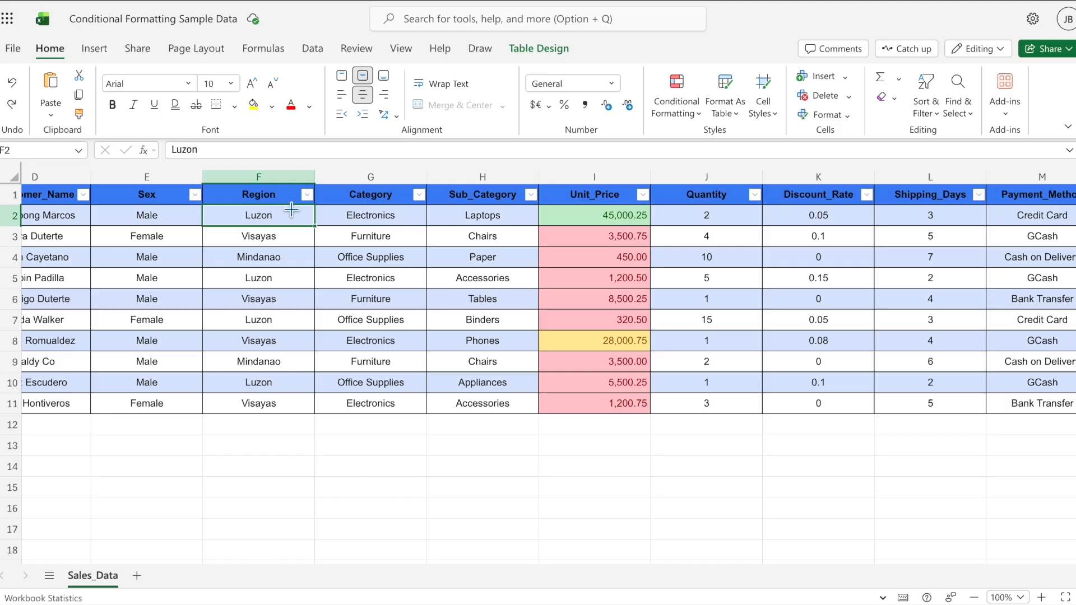
Step: Start a Text that Contains highlight rule for the Region values in F2:F11
left_click_drag(289, 213, 278, 394)
left_click(681, 97)
mouse_move(701, 160)
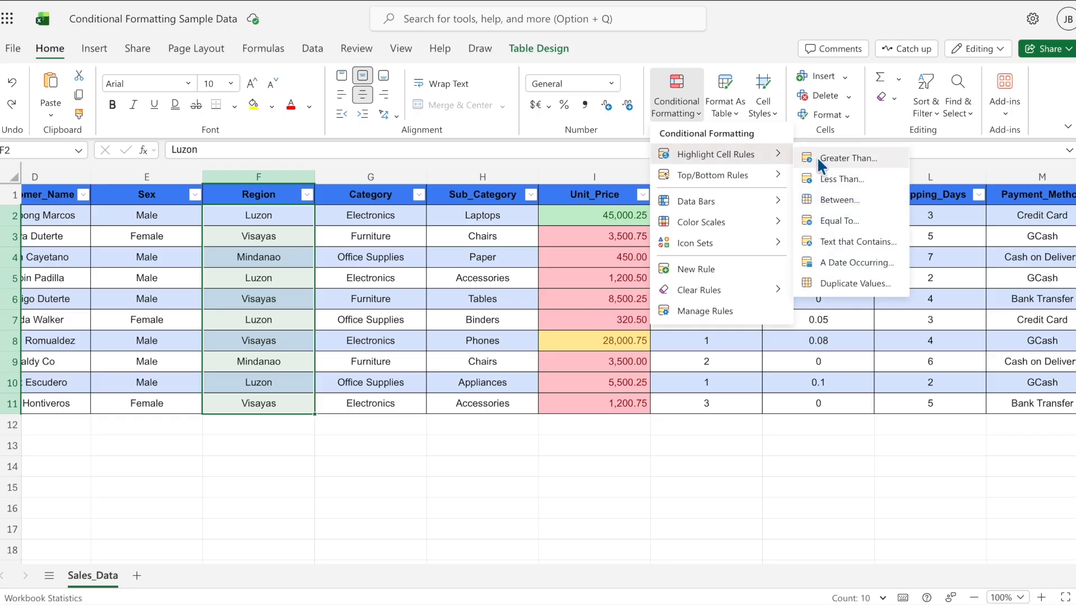
left_click(827, 238)
left_click_drag(958, 229, 908, 231)
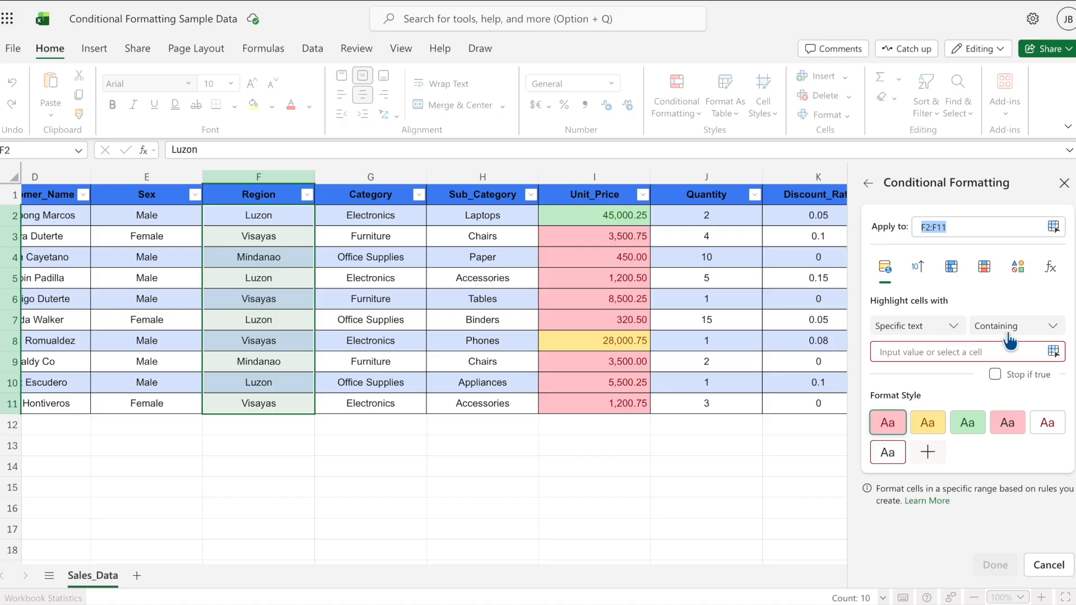
Step: Make the Region rule highlight cells containing Luzon in the yellow style, and save it
left_click(1051, 329)
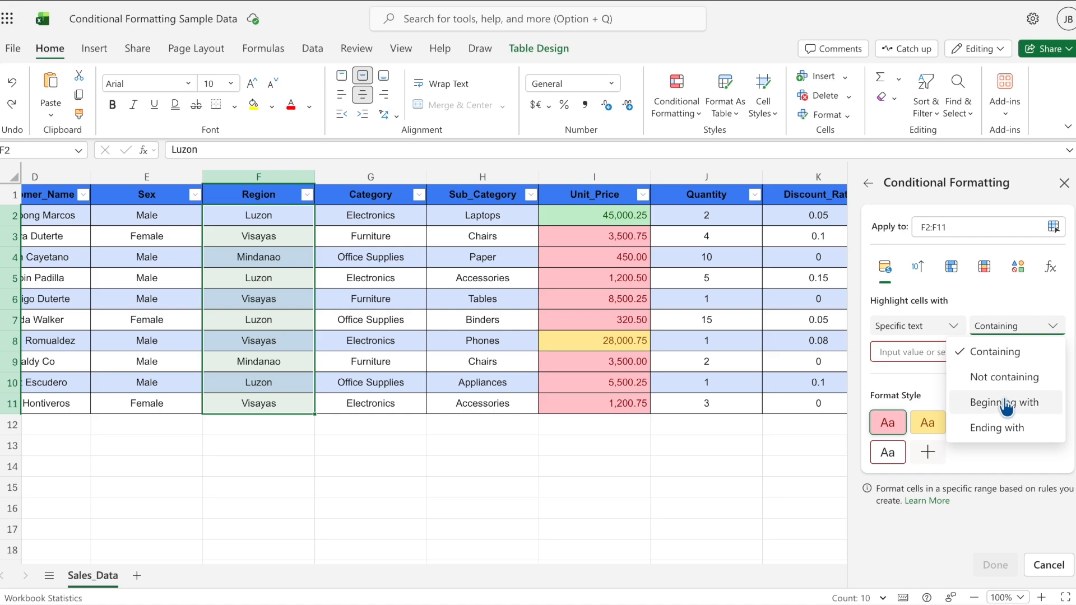
left_click(1006, 429)
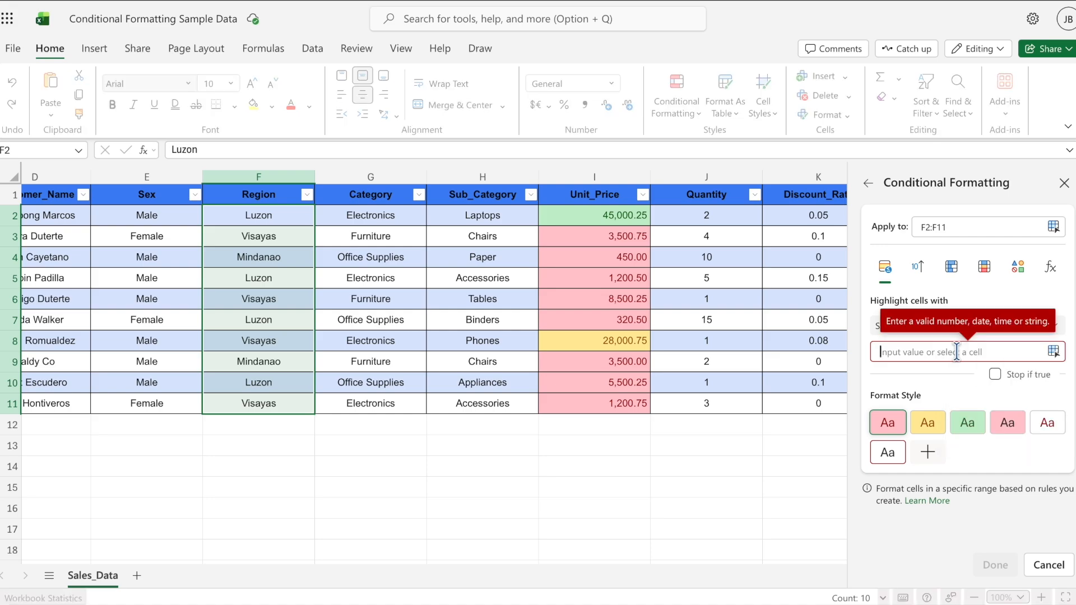
type("Luzon")
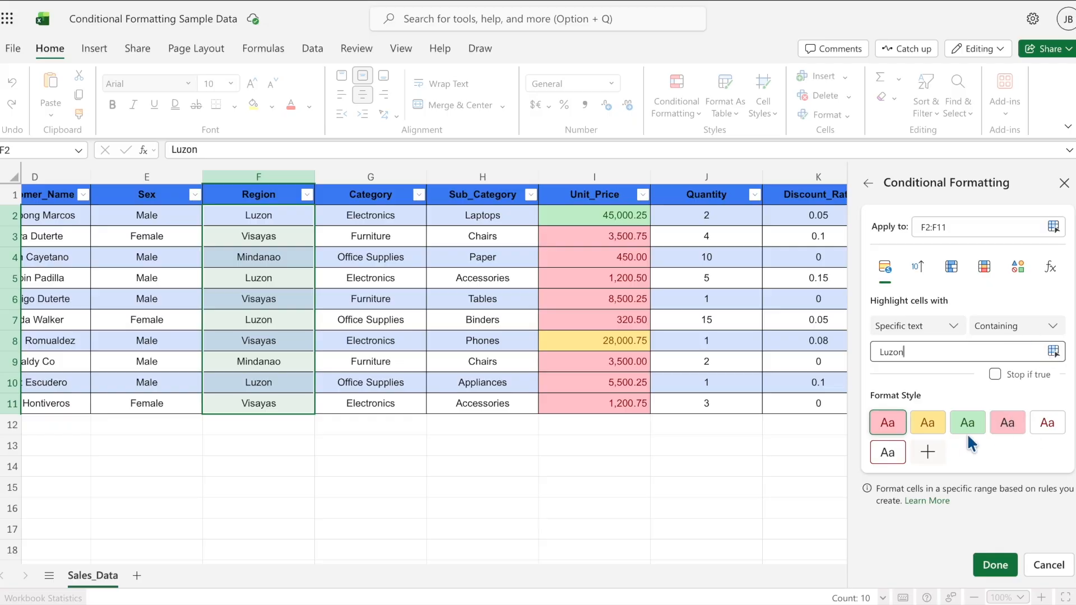
left_click(928, 426)
left_click(1011, 569)
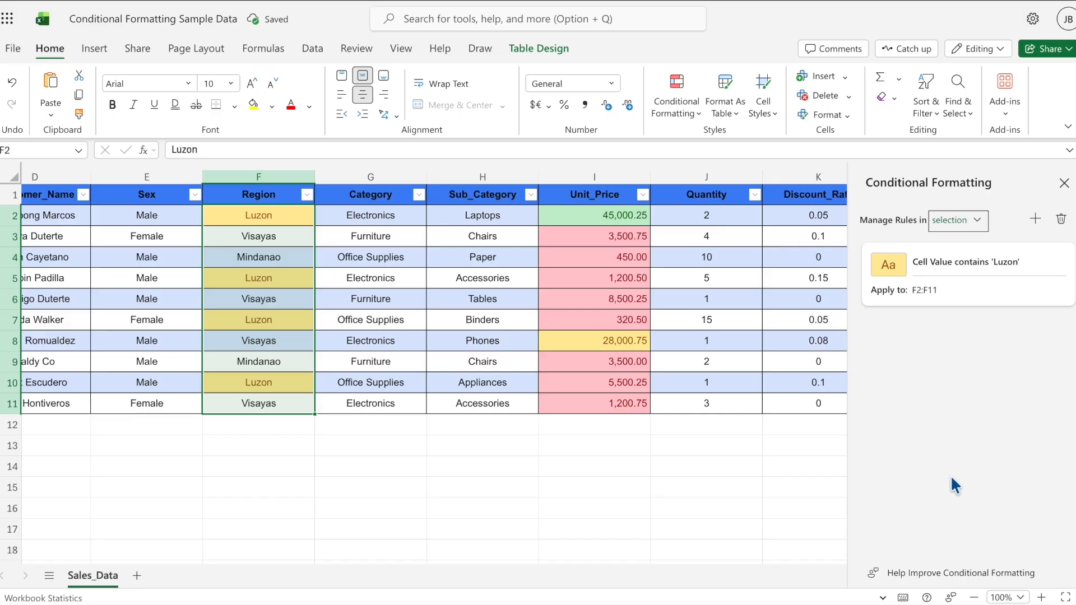
Step: Start another conditional formatting rule and set its range to the Region cells F2:F11
left_click(275, 397)
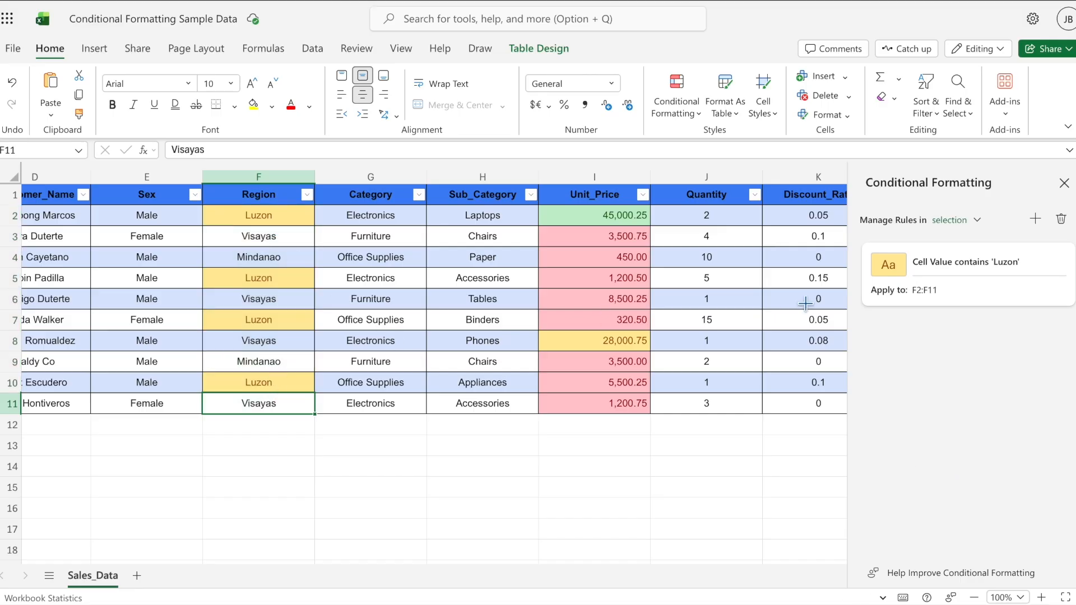
left_click(1034, 218)
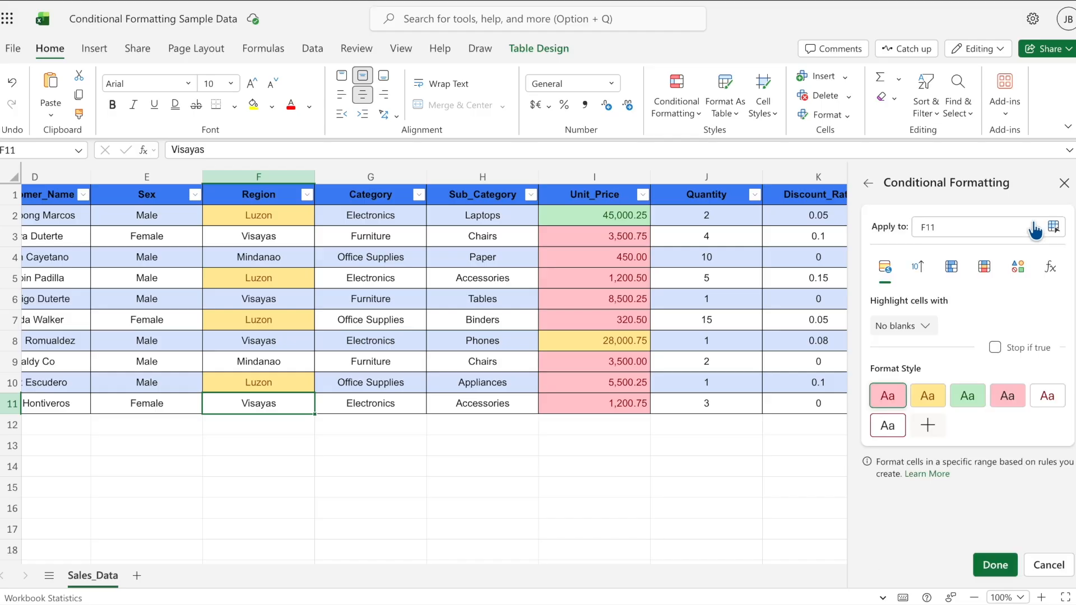
double_click(960, 227)
key("BackSpace")
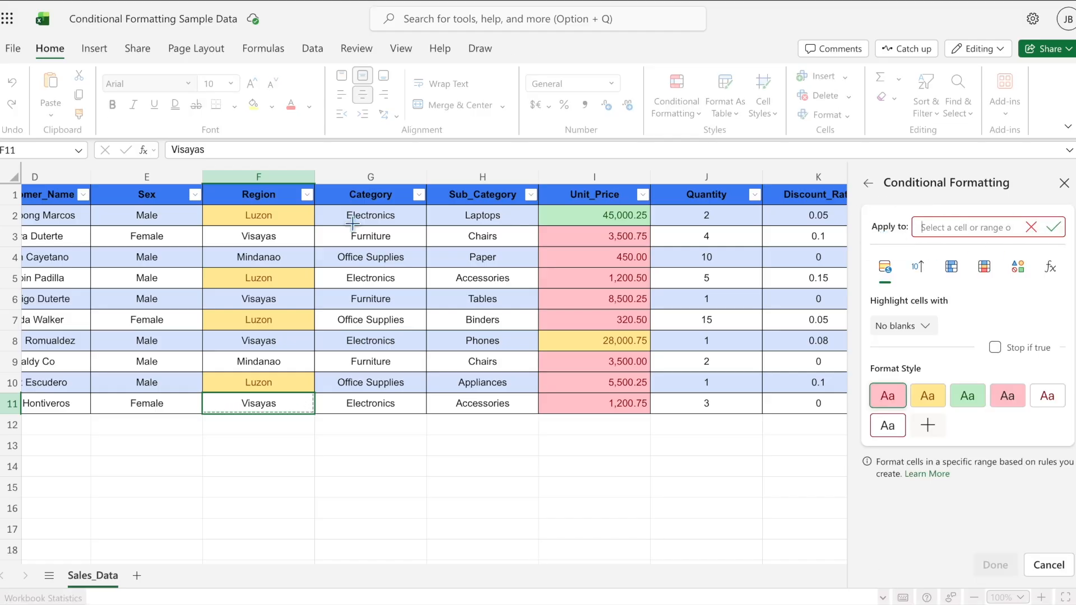
left_click_drag(271, 226, 269, 404)
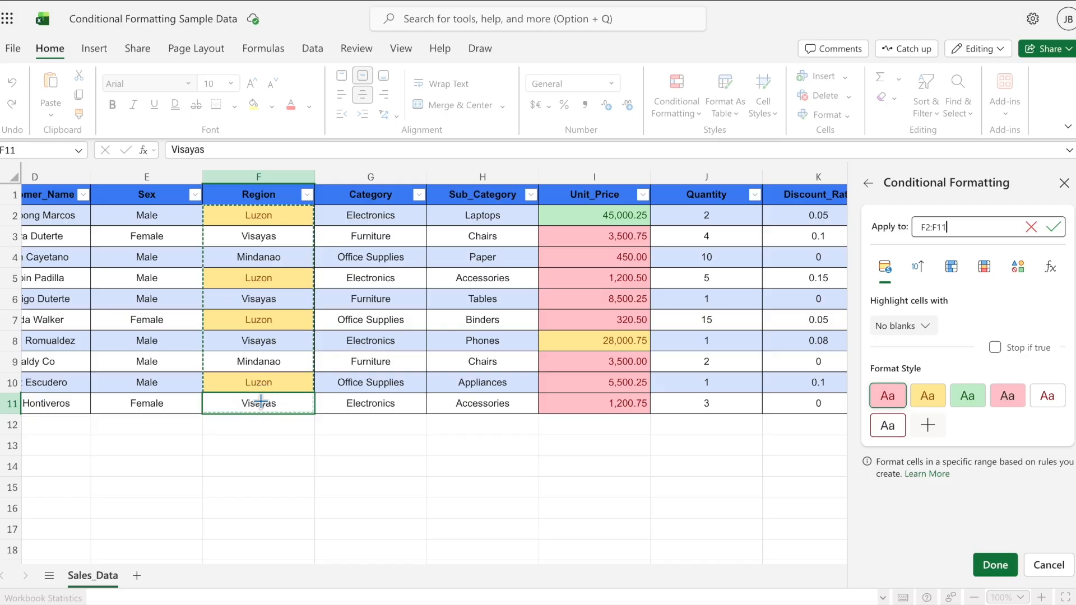
Step: Set the new Region rule to highlight specific text containing Visayas
left_click(926, 327)
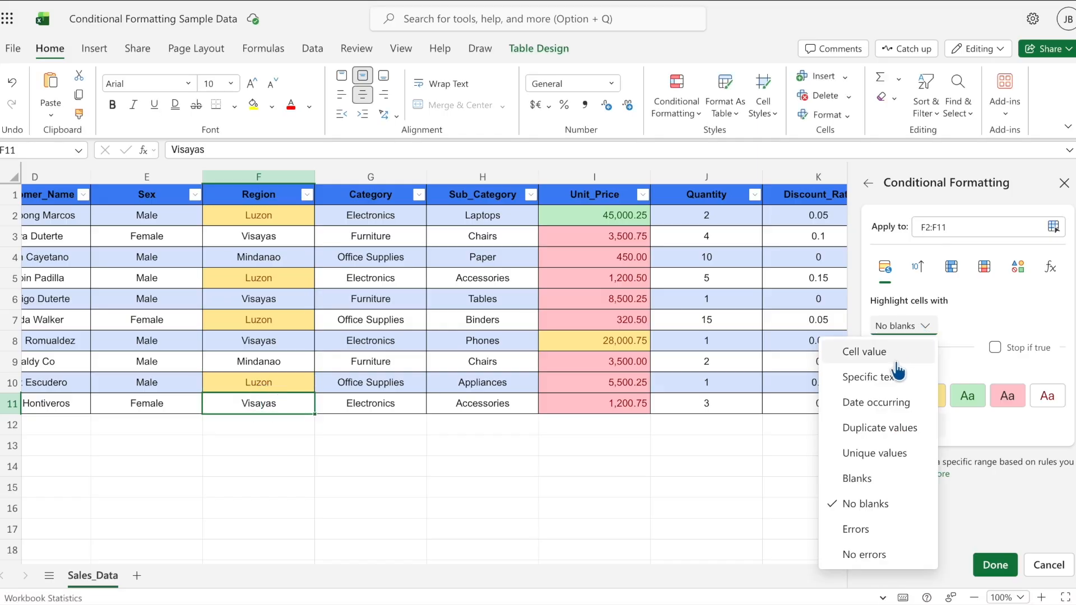
left_click(890, 377)
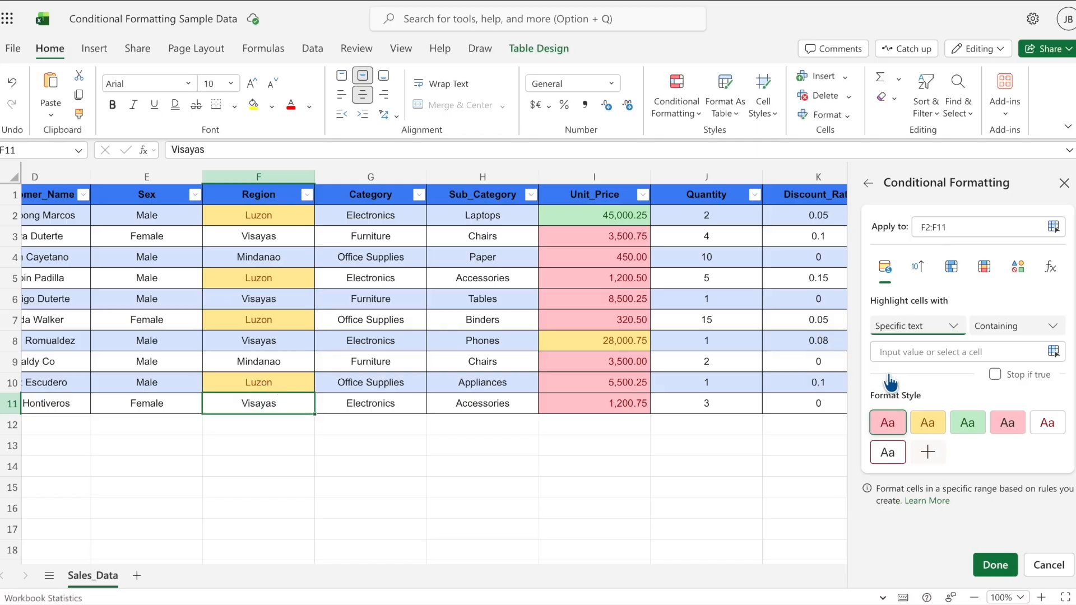
left_click(957, 353)
type("V")
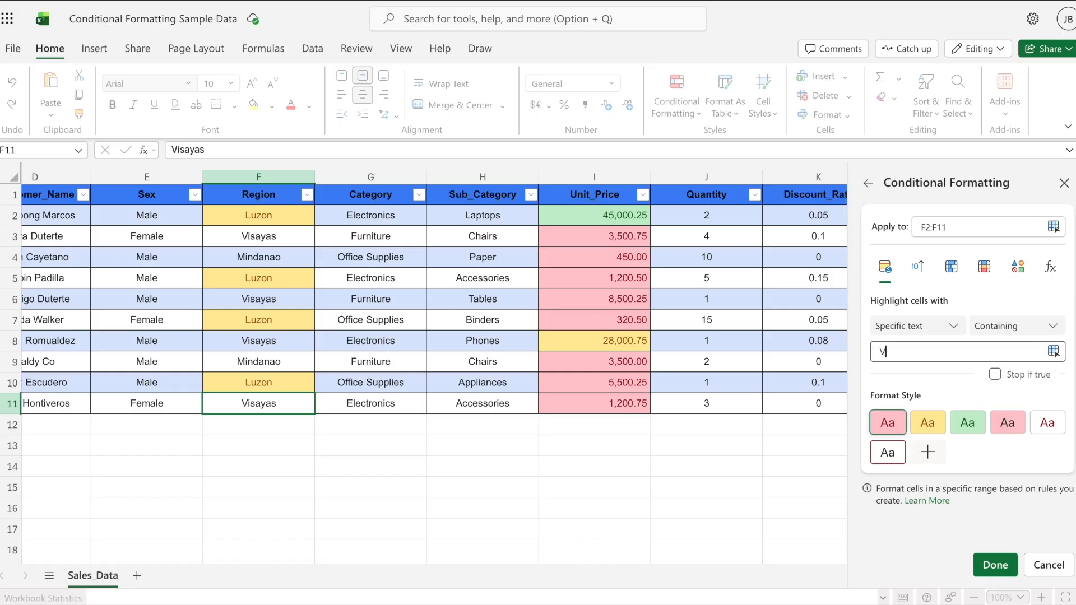
type("isayas")
Step: Give the Visayas rule a custom format with purple fill and white font, save it, and close the rule manager
left_click(929, 464)
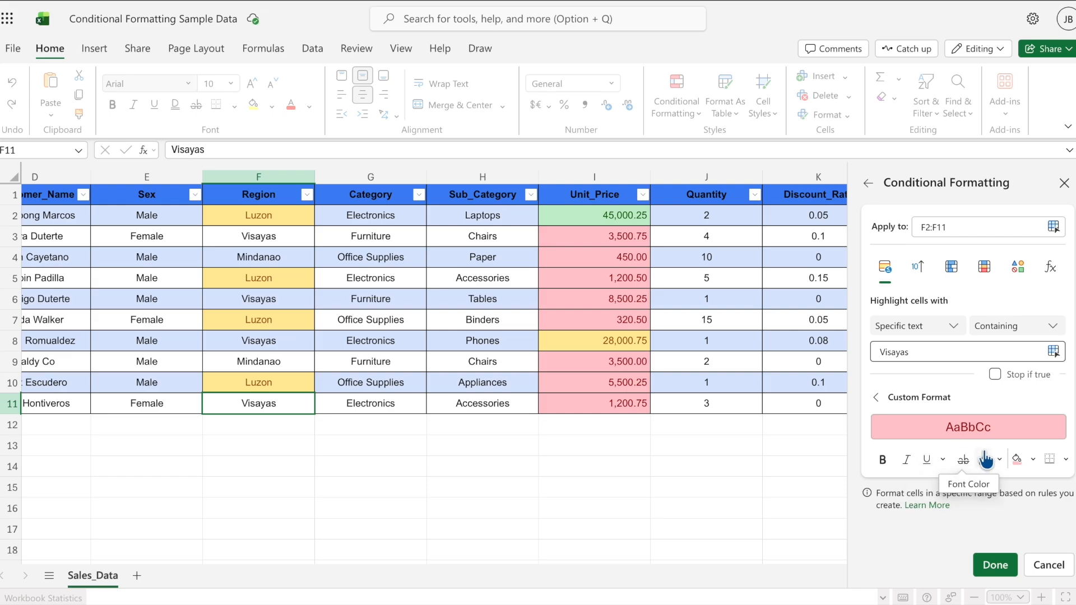
left_click(1033, 459)
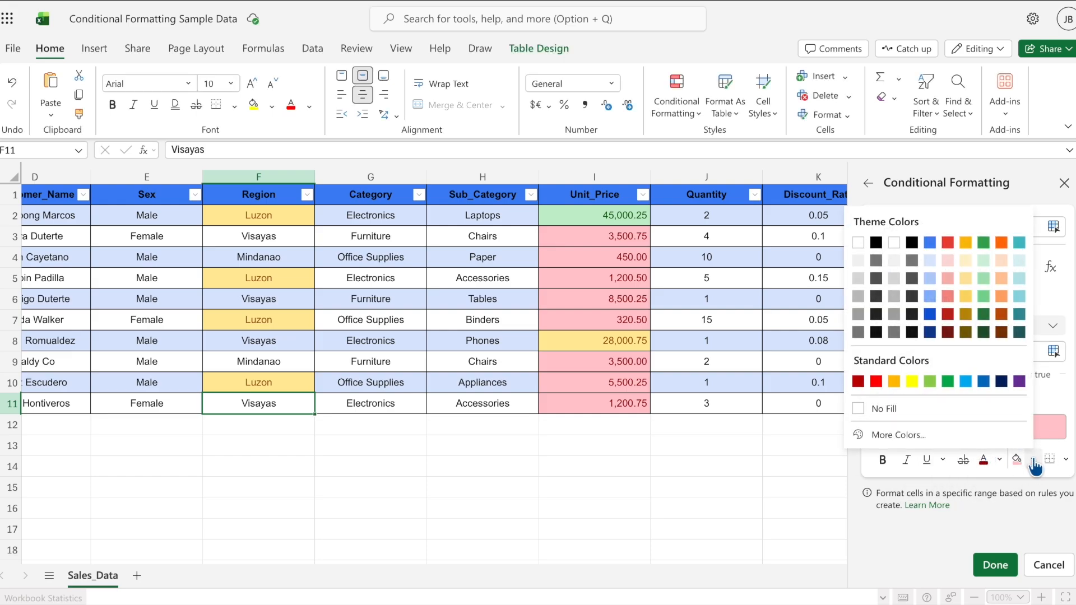
left_click(1019, 378)
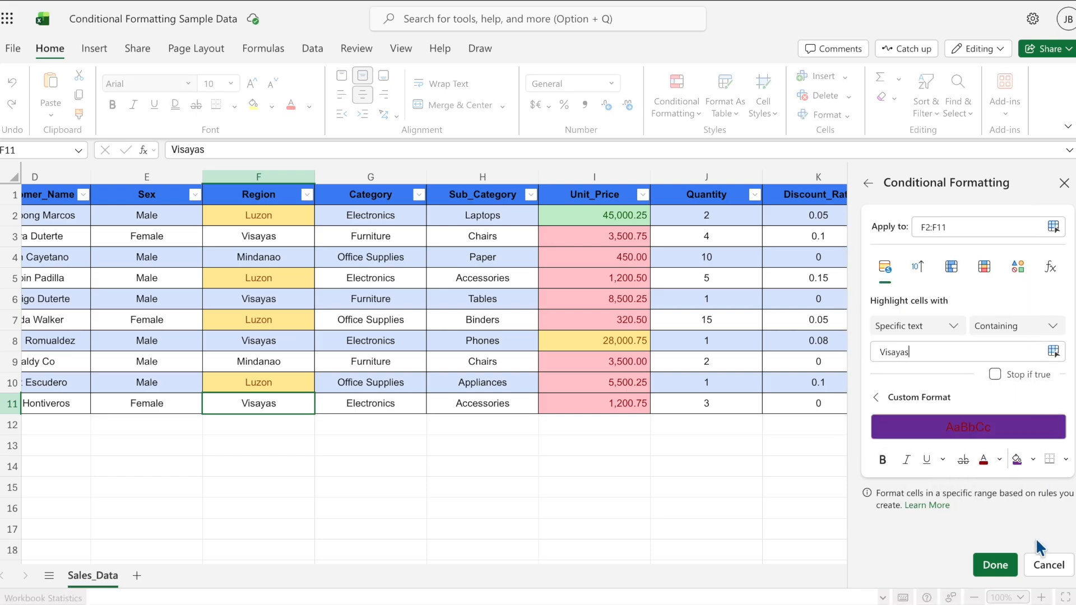
left_click(999, 460)
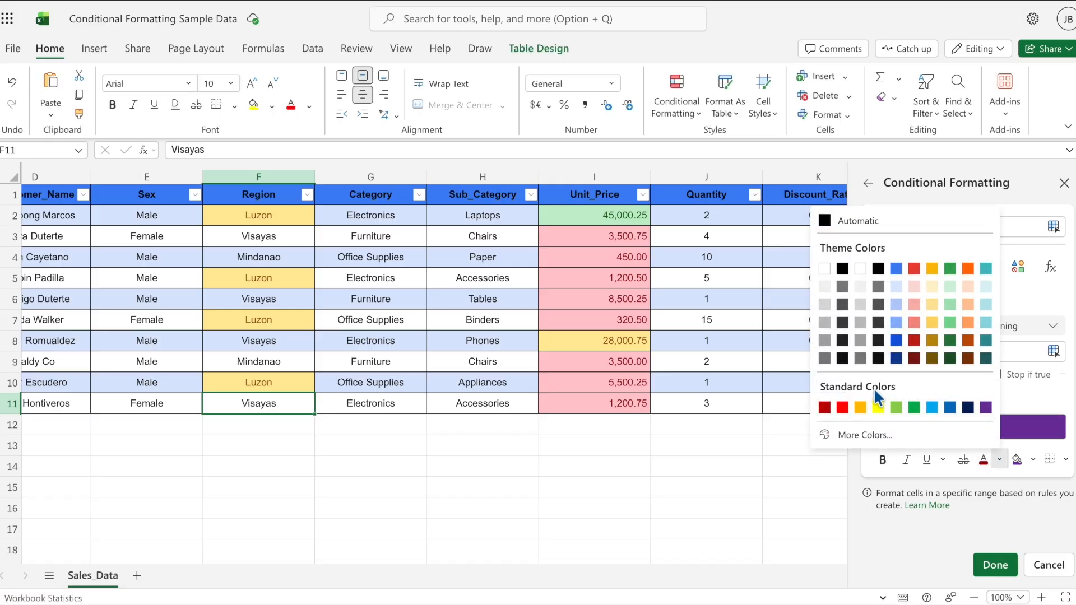
left_click(824, 269)
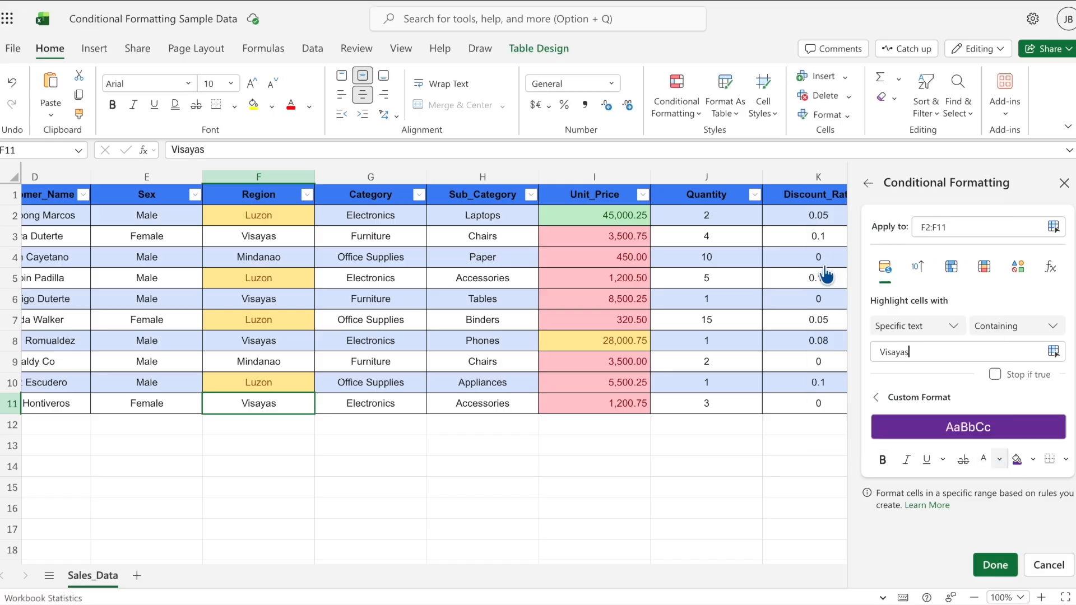
left_click(996, 566)
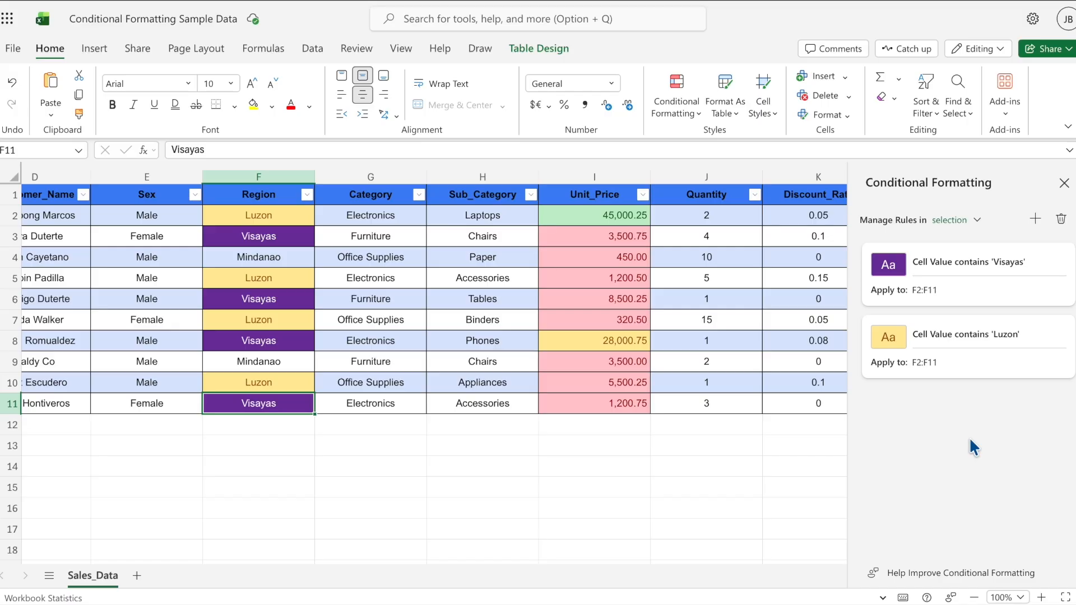
left_click(1064, 183)
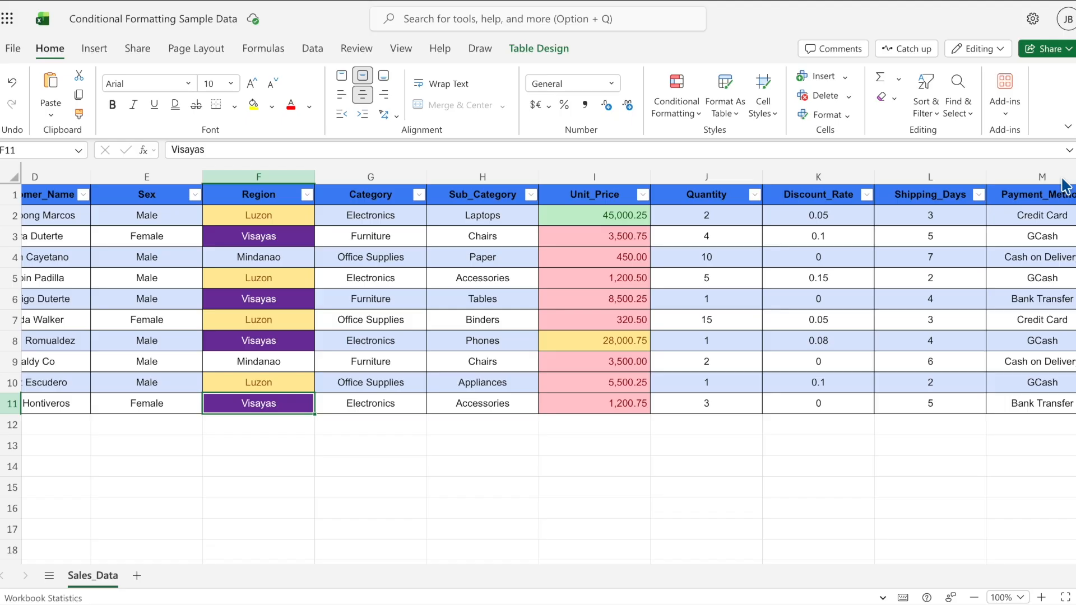
Step: Apply red gradient data bars to the Quantity values in J2:J11
left_click_drag(723, 215, 720, 397)
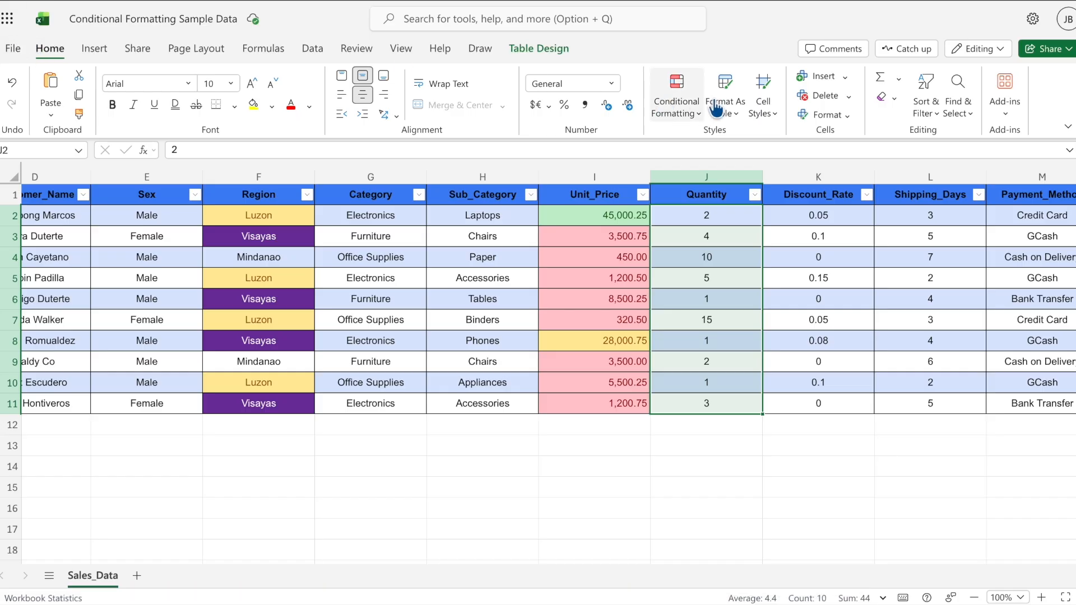
left_click(687, 106)
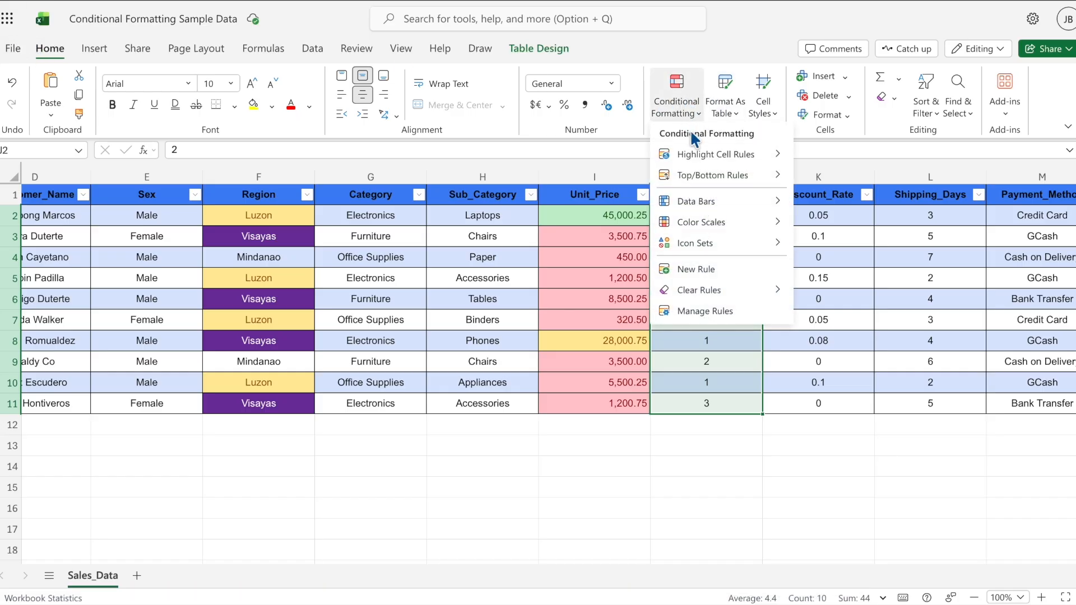
mouse_move(695, 203)
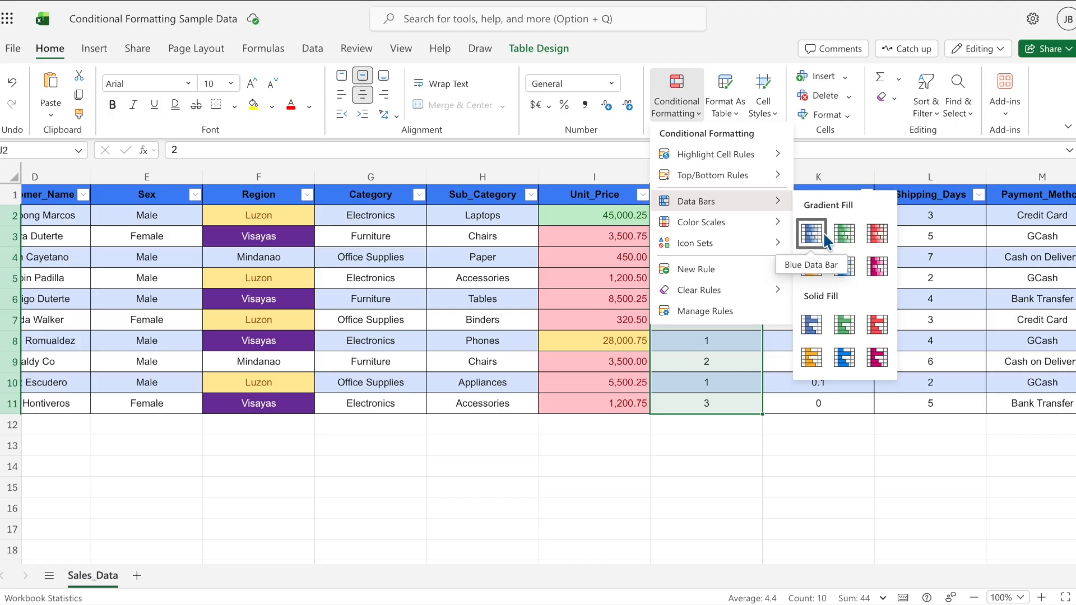
left_click(874, 238)
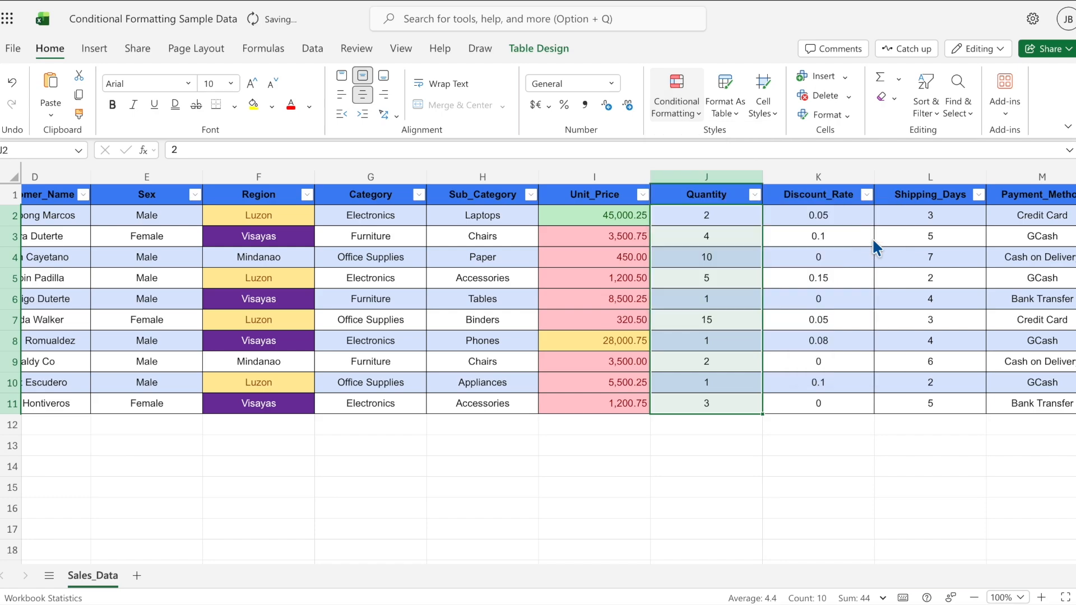
left_click(813, 382)
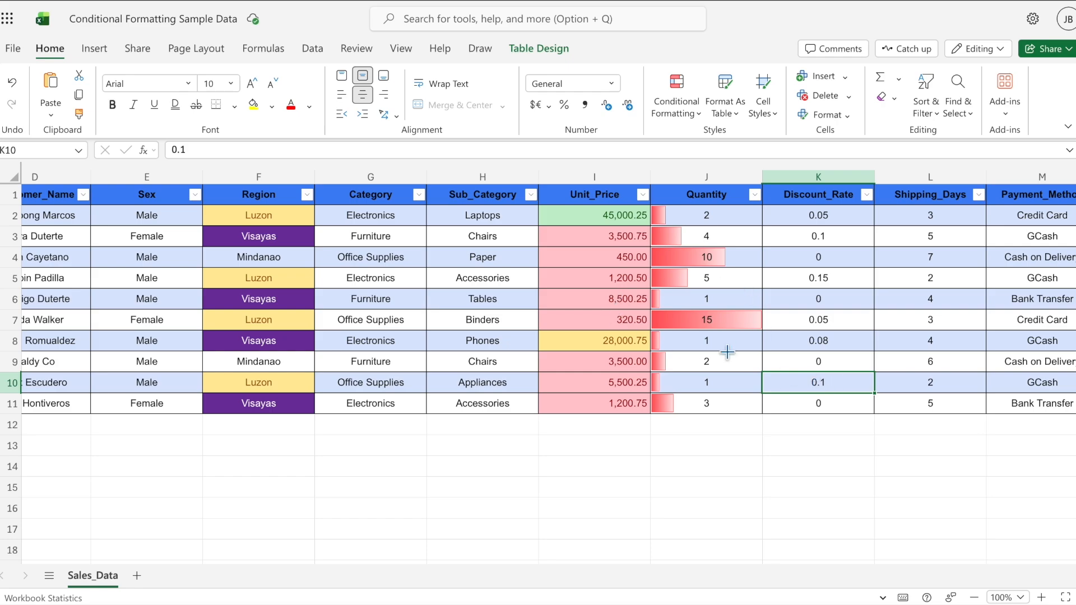
left_click(705, 319)
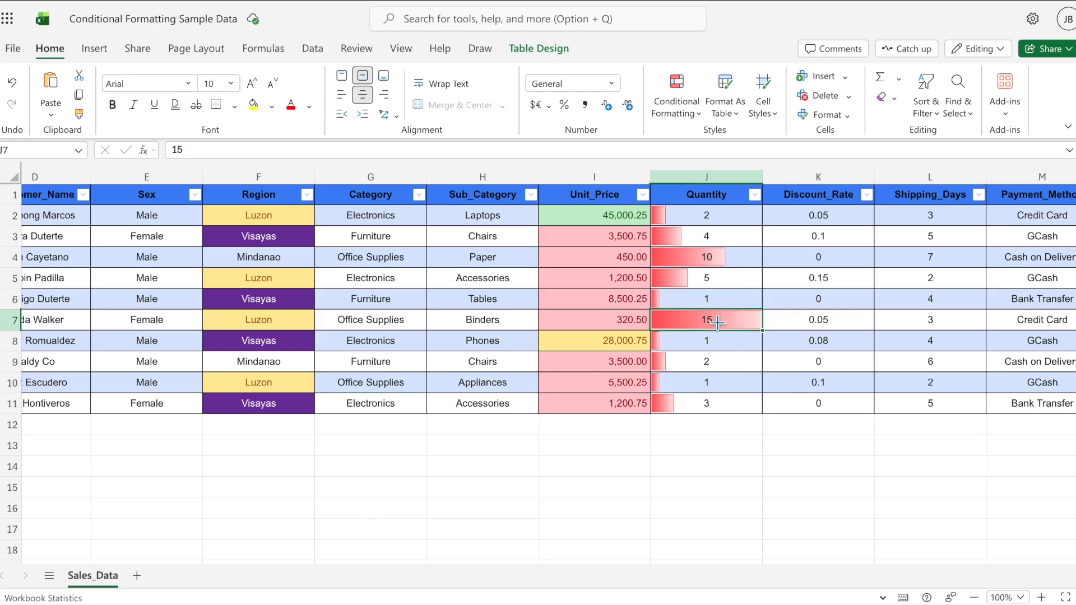
left_click(679, 340)
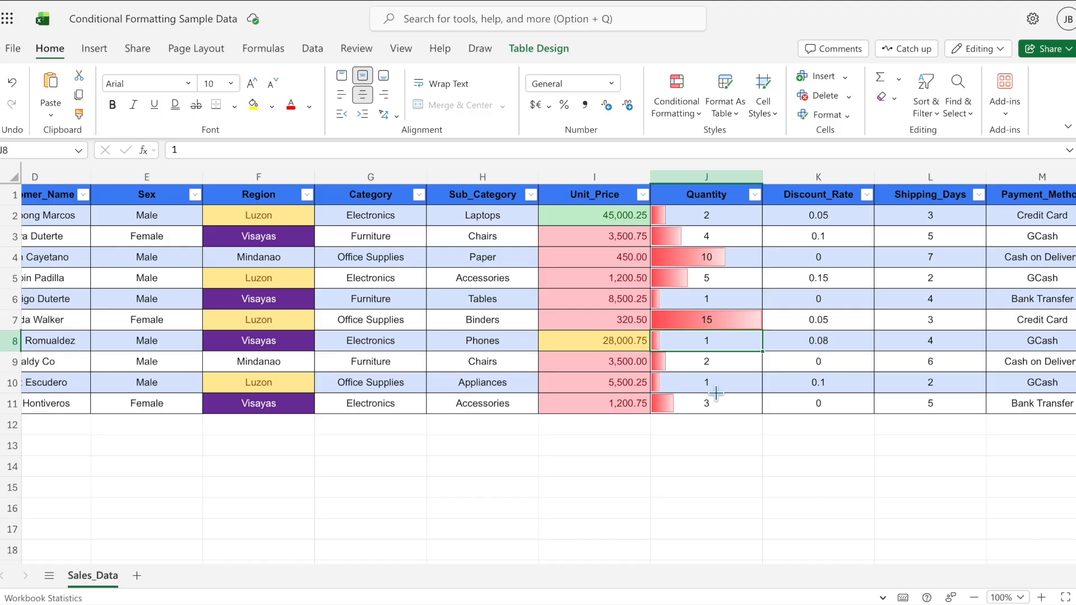
Step: Add a new table column with the header Final_Price in cell O1, beside Order_Status
scroll(844, 367, "right", 4)
scroll(845, 367, "right", 3)
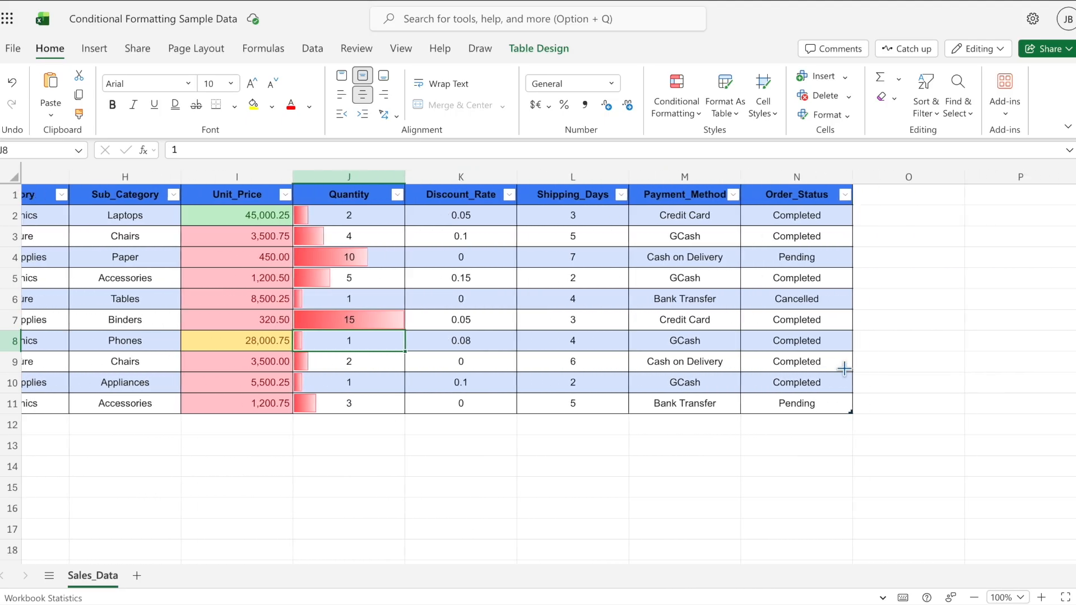
left_click(862, 190)
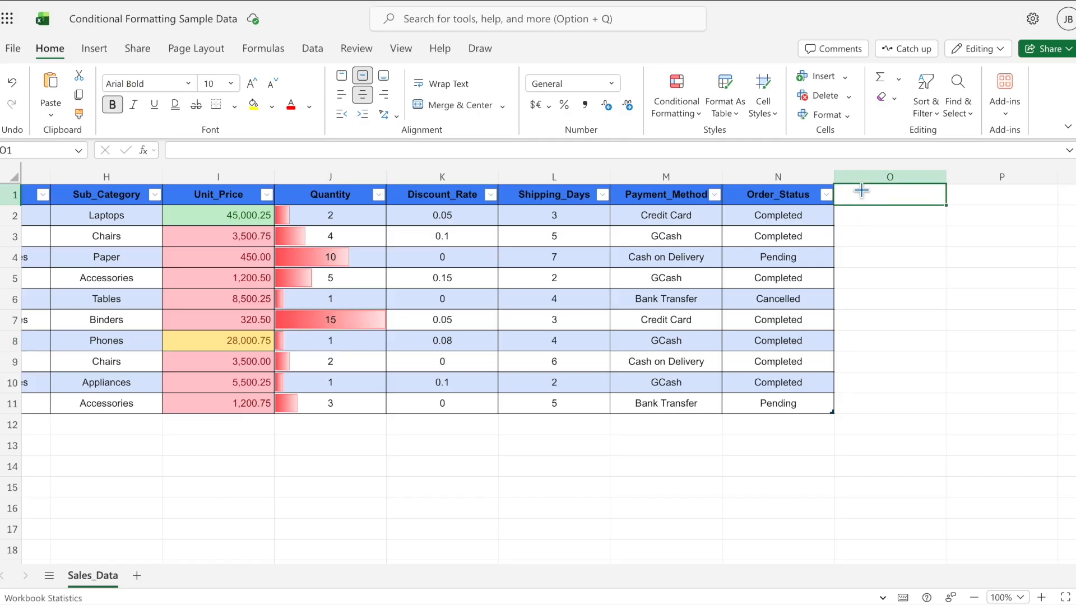
type("Final")
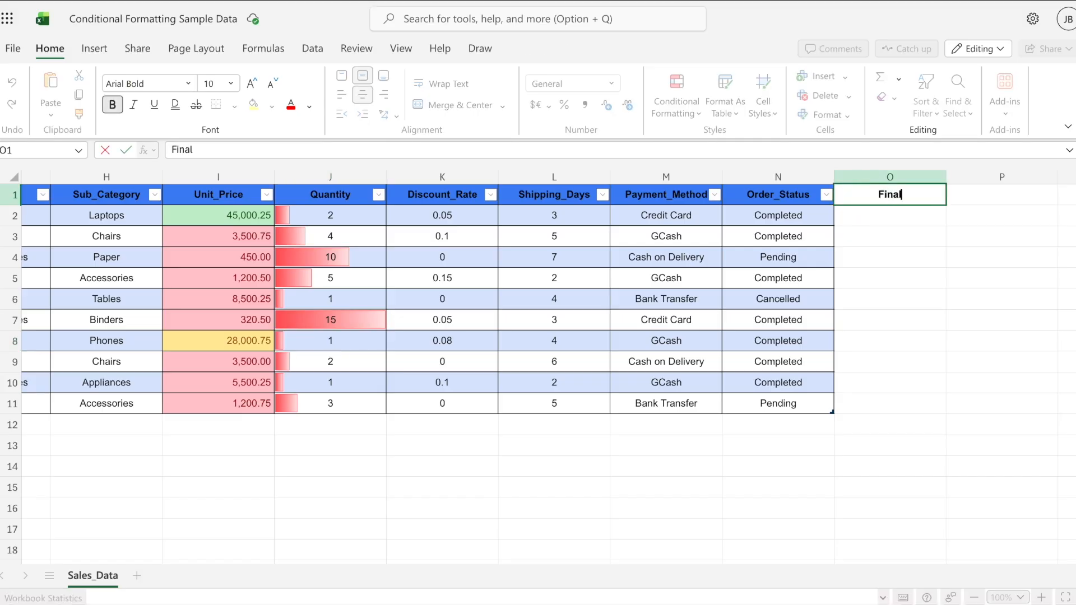
type("_Price")
key("Return")
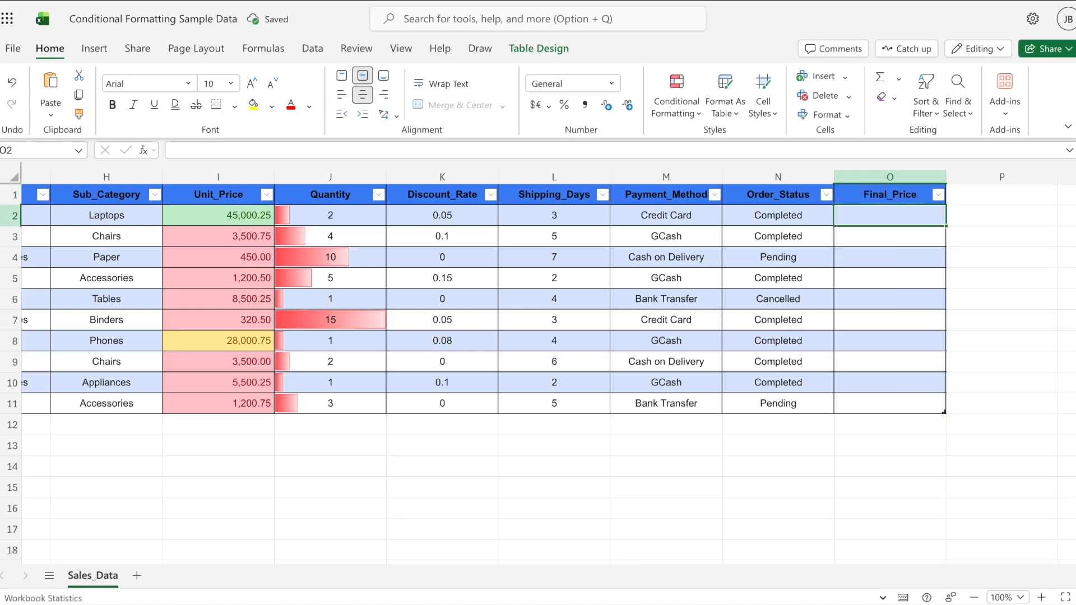
Step: Fill the Final_Price column with a formula from O2 that multiplies Unit_Price by (1-Discount_Rate)
type("=")
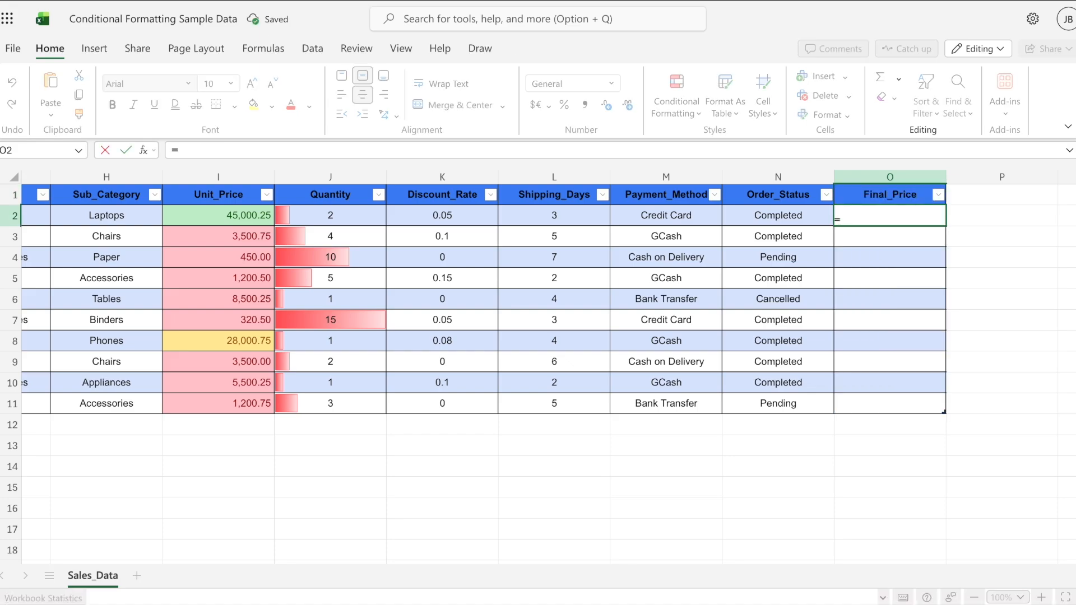
left_click(201, 218)
type("*")
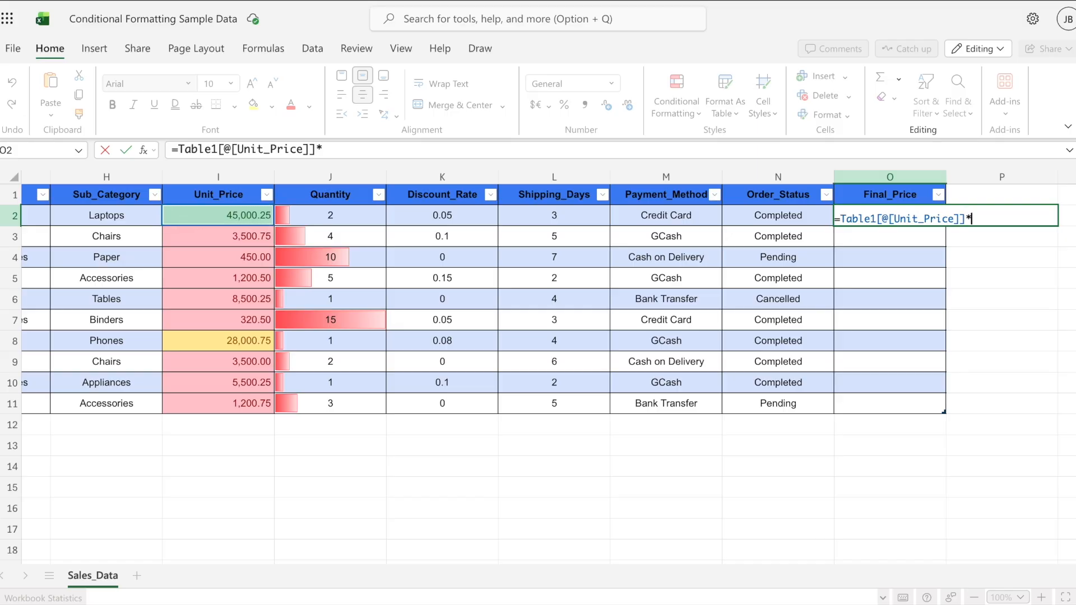
type("(1-")
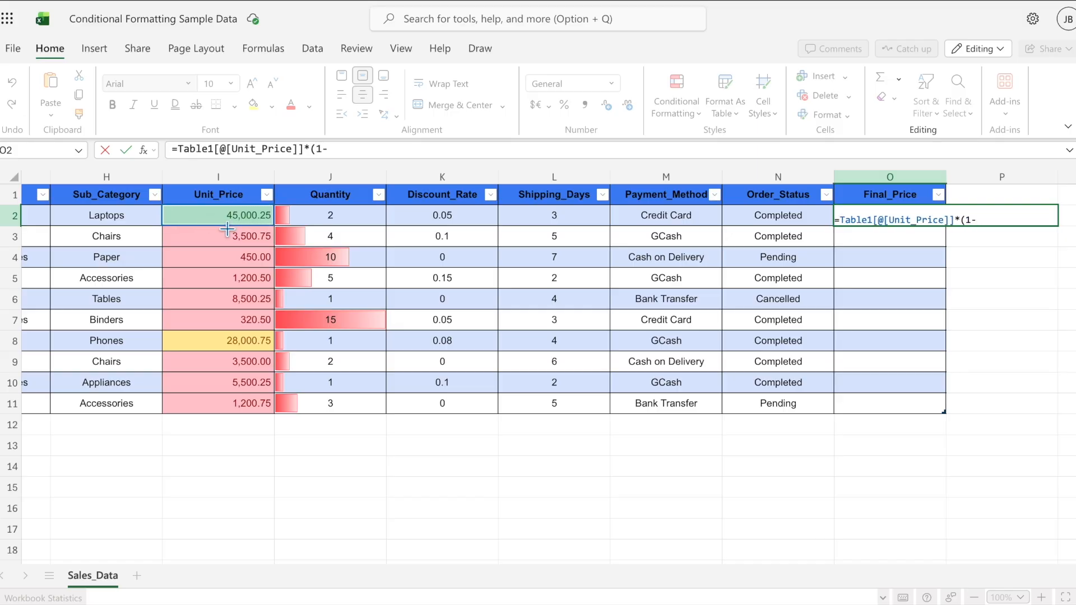
left_click(444, 215)
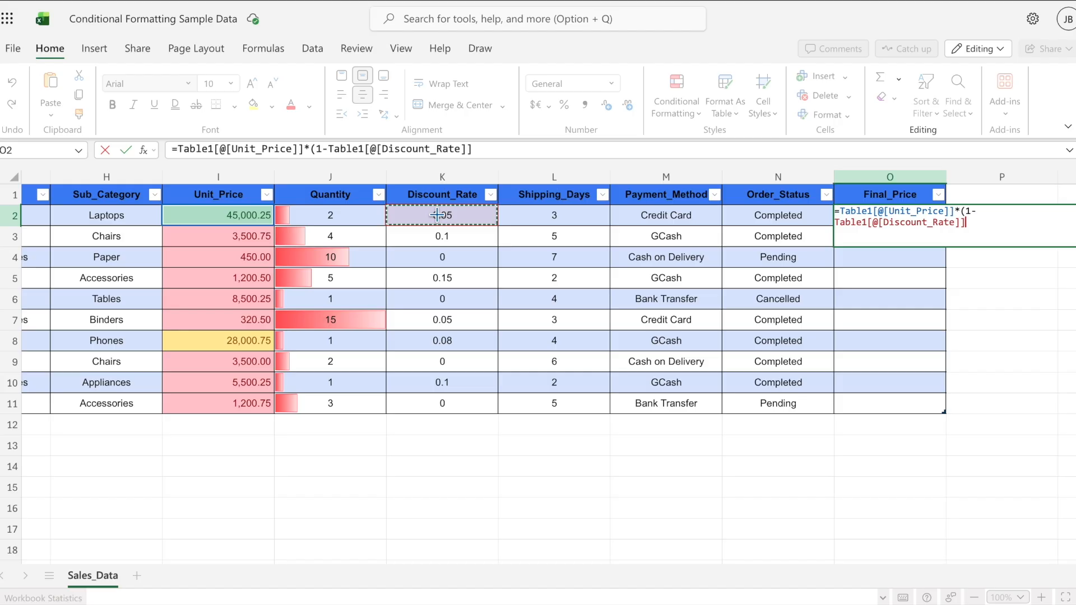
type(")")
key("Return")
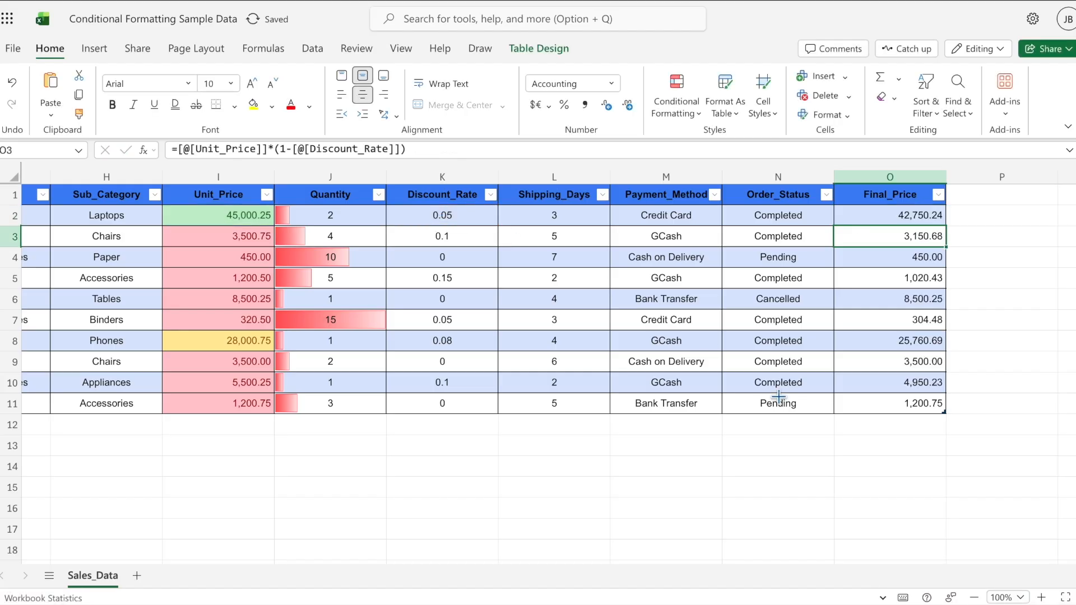
Step: Apply the icon set with green circle, yellow triangle and red diamond to the Final_Price values in O2:O11
left_click(908, 212)
left_click_drag(908, 214, 890, 404)
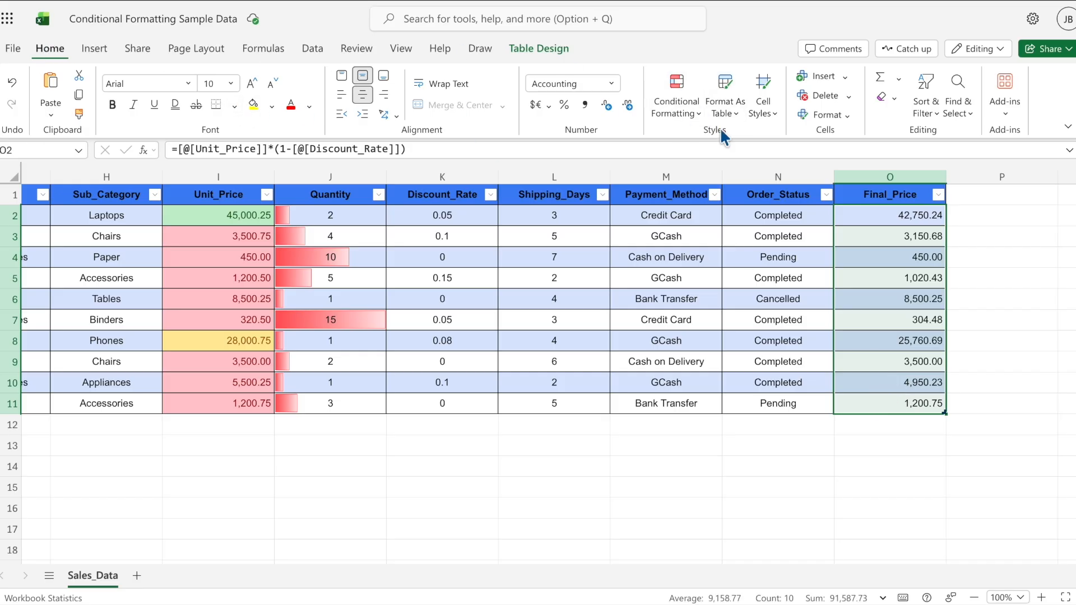
left_click(676, 97)
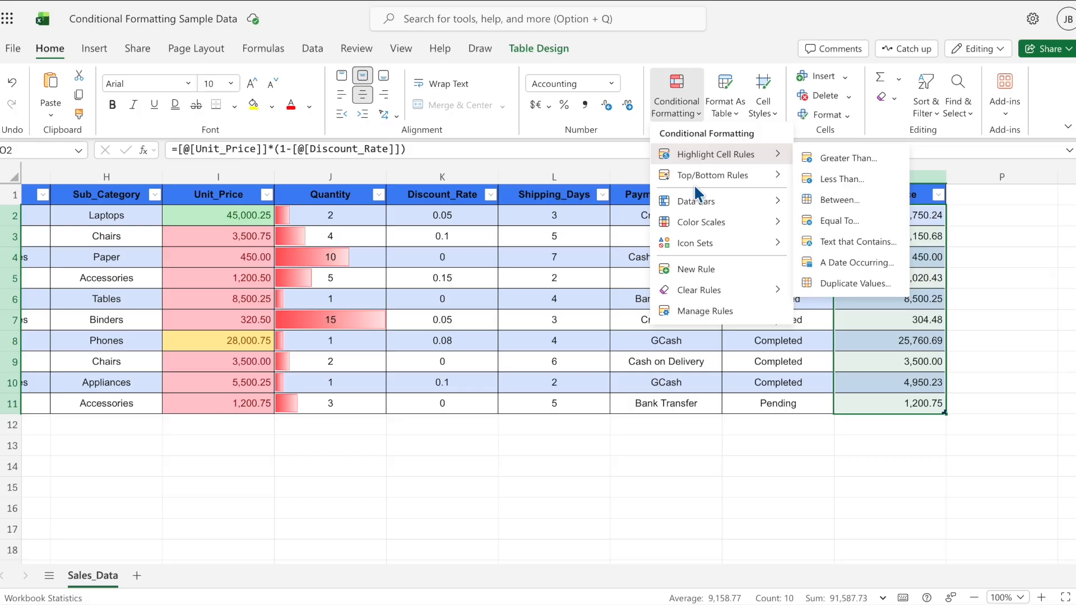
mouse_move(695, 245)
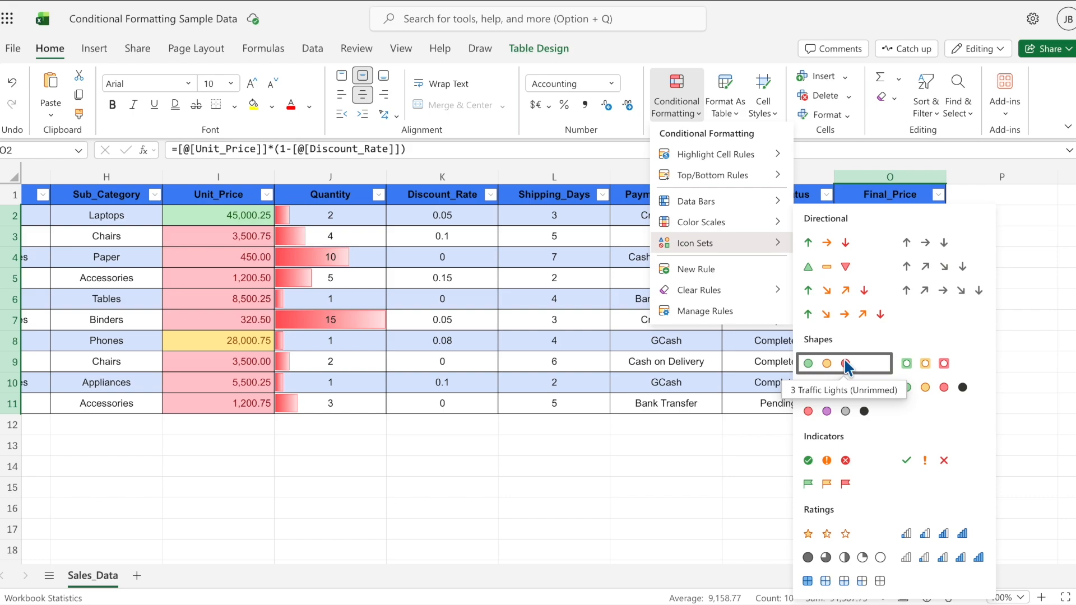
left_click(856, 386)
left_click(987, 374)
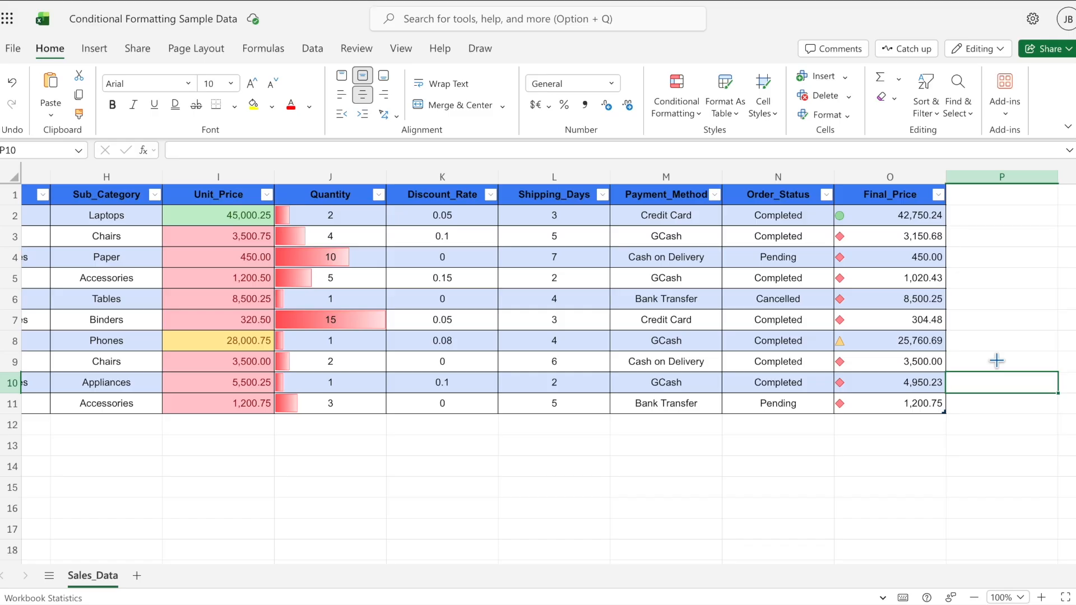
left_click(677, 103)
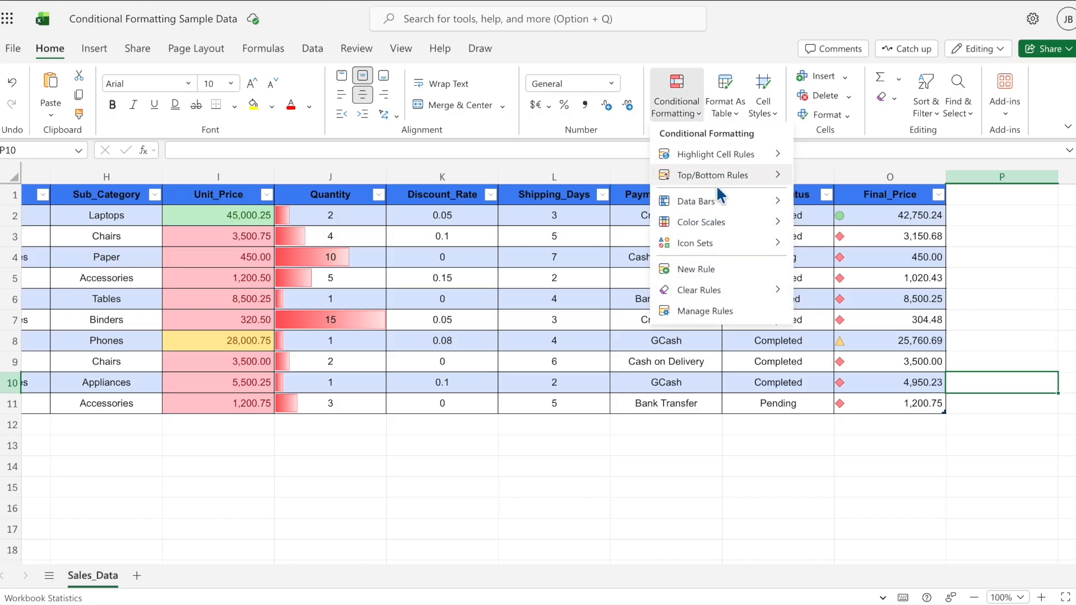
mouse_move(732, 294)
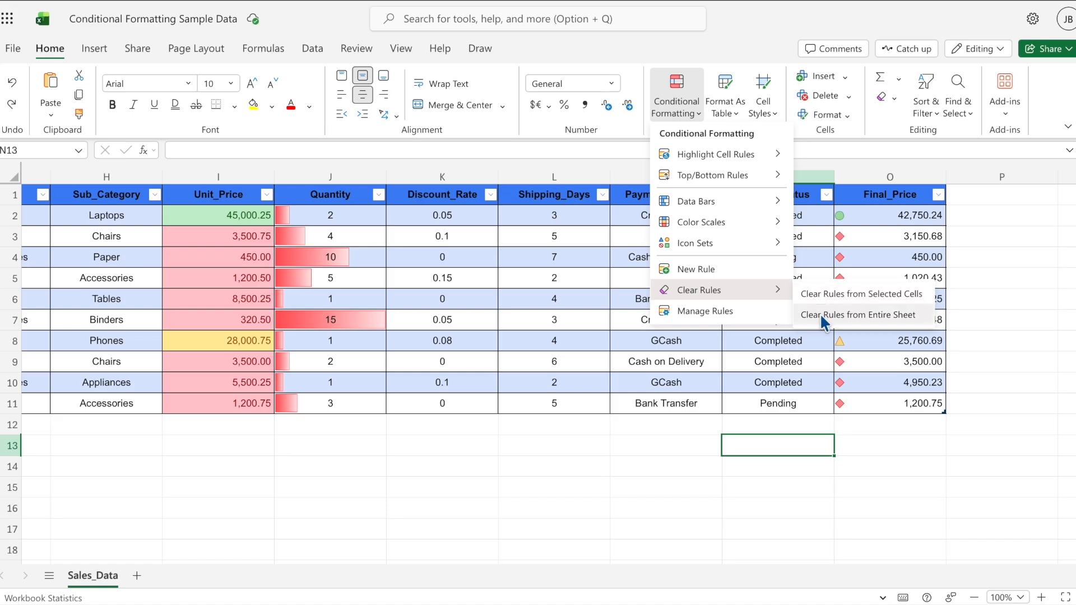
left_click(819, 314)
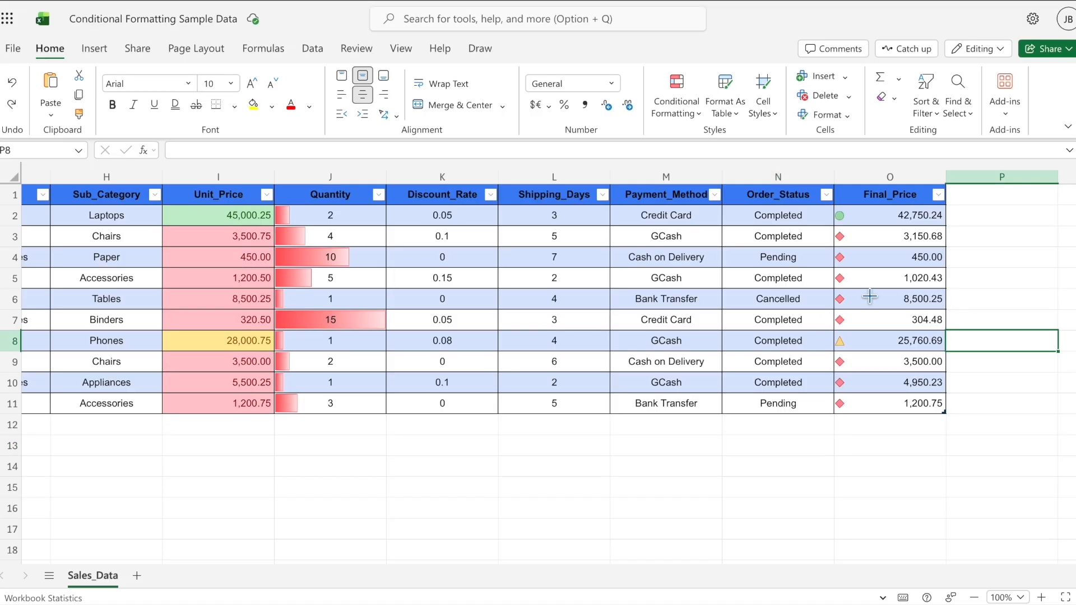
Step: Open the conditional formatting rule manager and list the rules for this sheet
left_click(677, 91)
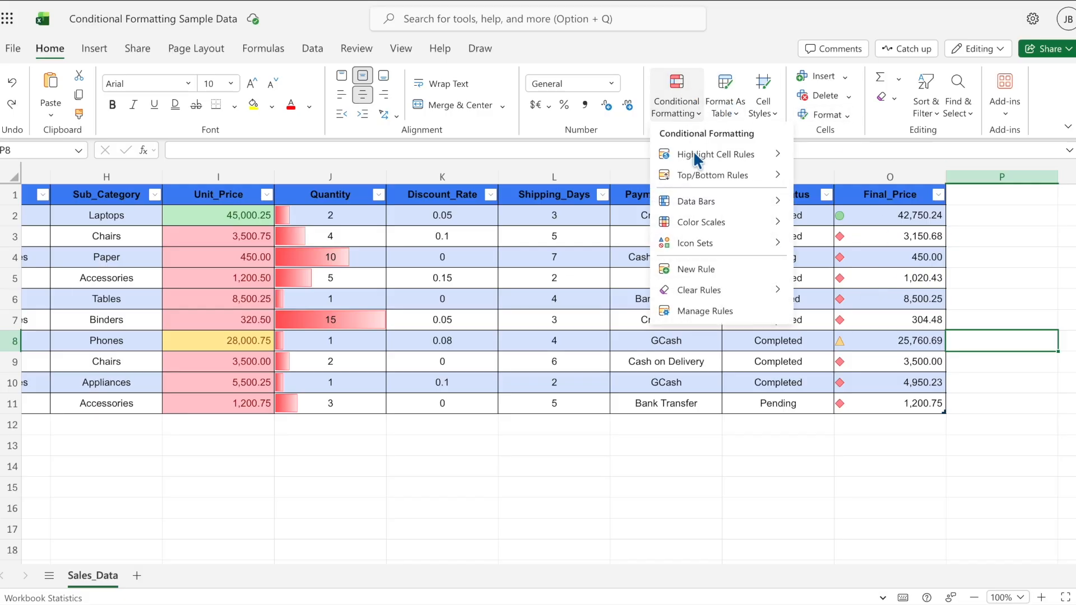
left_click(701, 312)
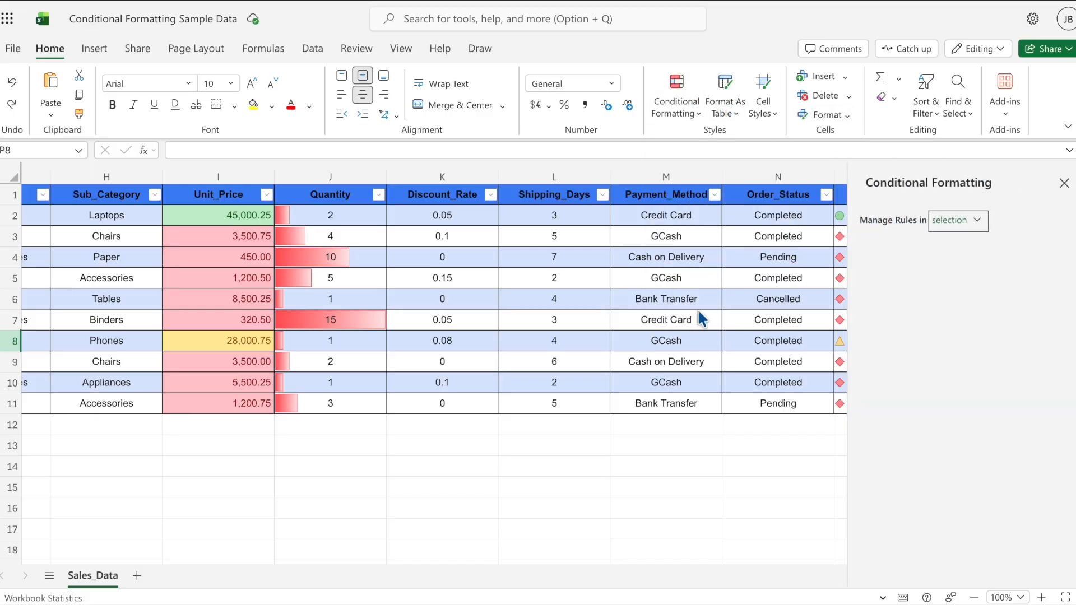
left_click(978, 225)
left_click(970, 245)
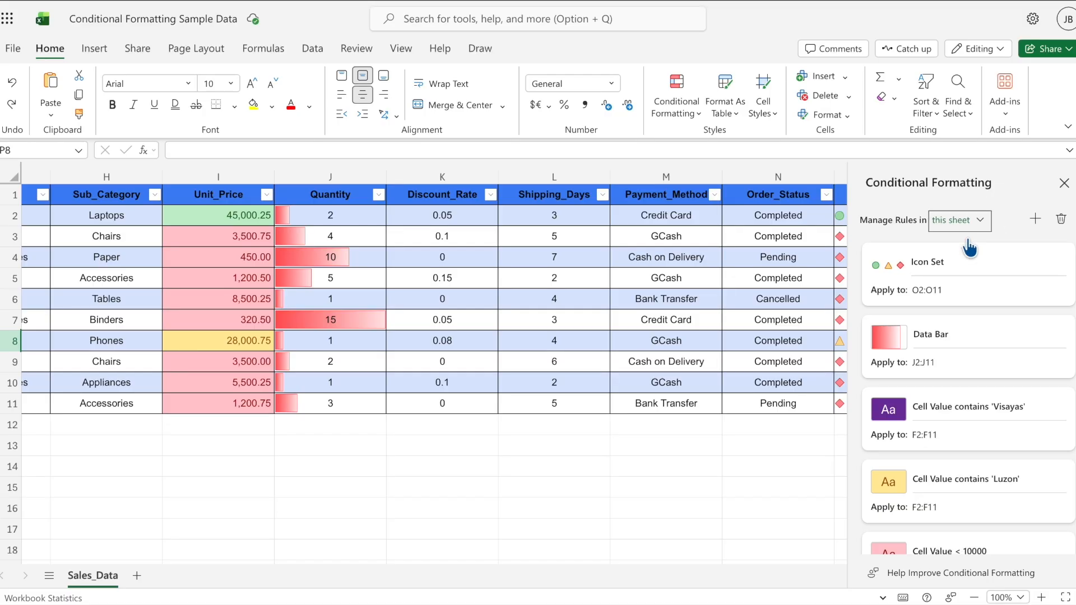
scroll(978, 417, "down", 4)
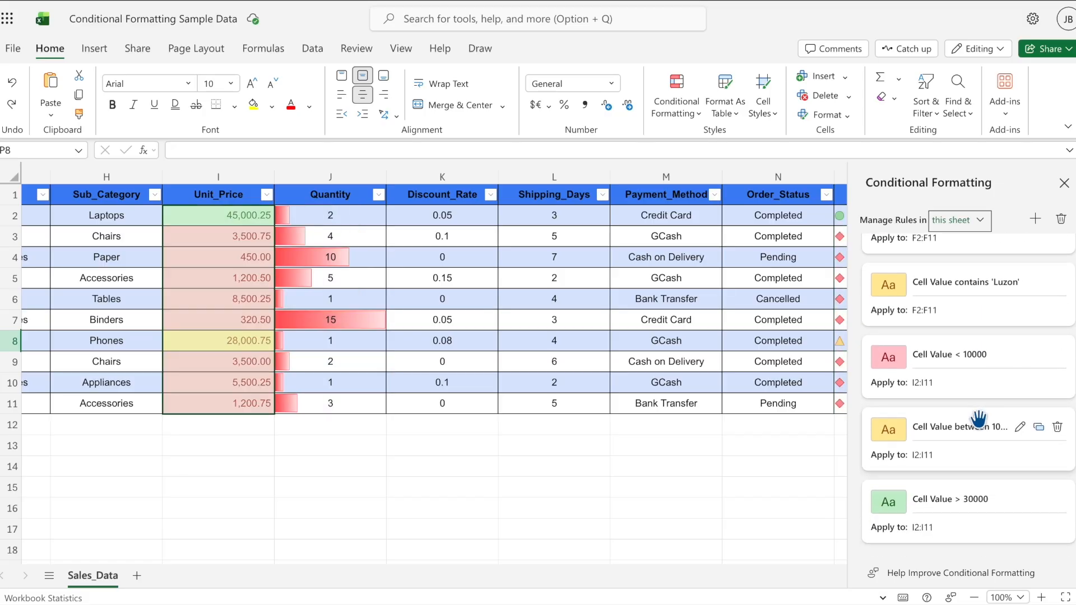
scroll(976, 367, "up", 2)
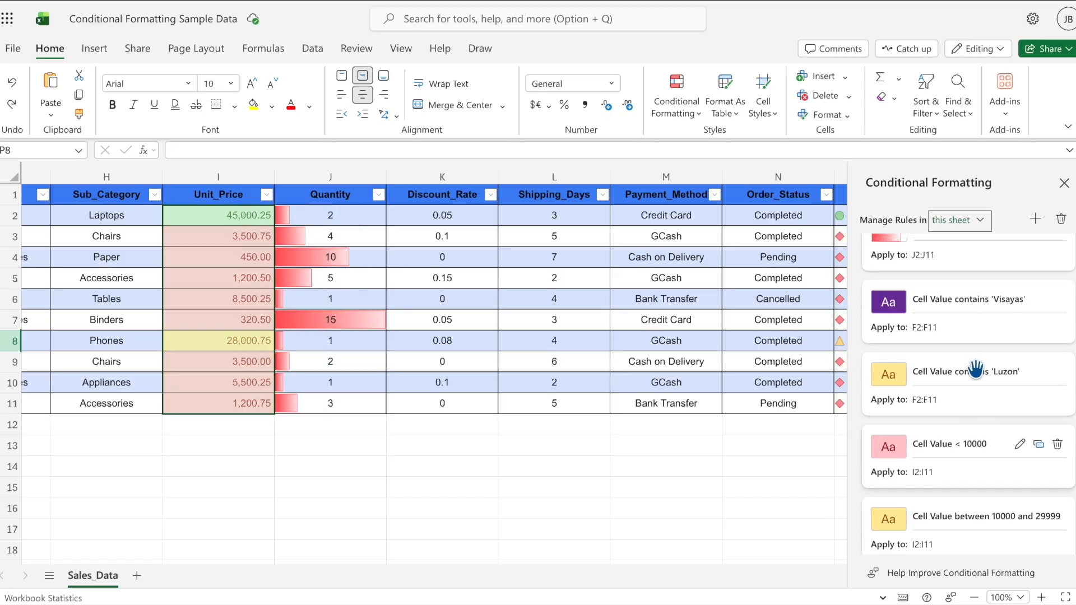
scroll(976, 370, "up", 1)
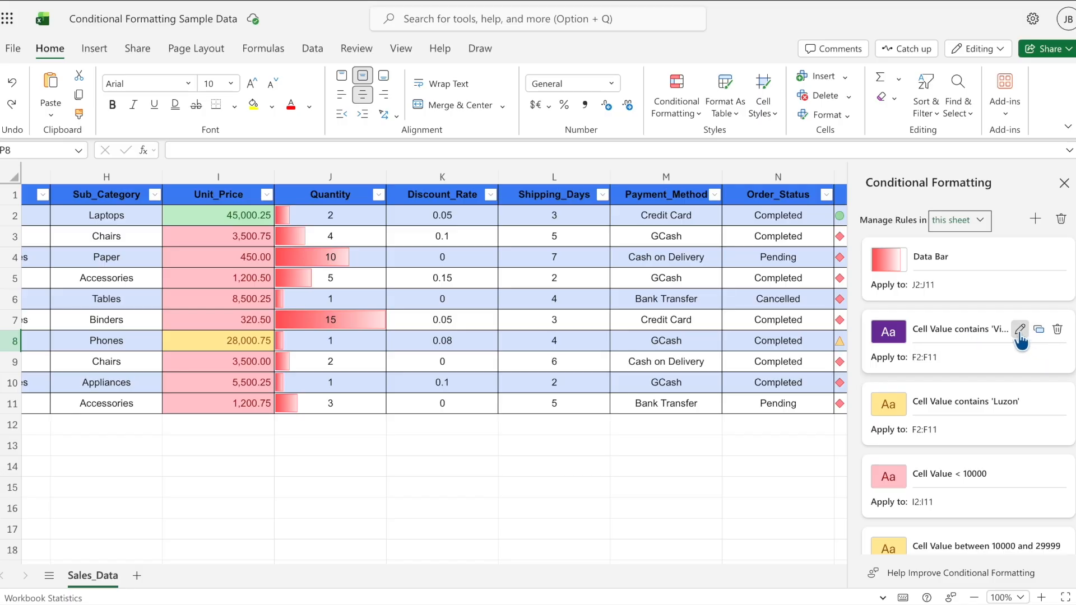
Step: Edit the Region rule for text containing Visayas to use the green format style, and save it
left_click(1020, 331)
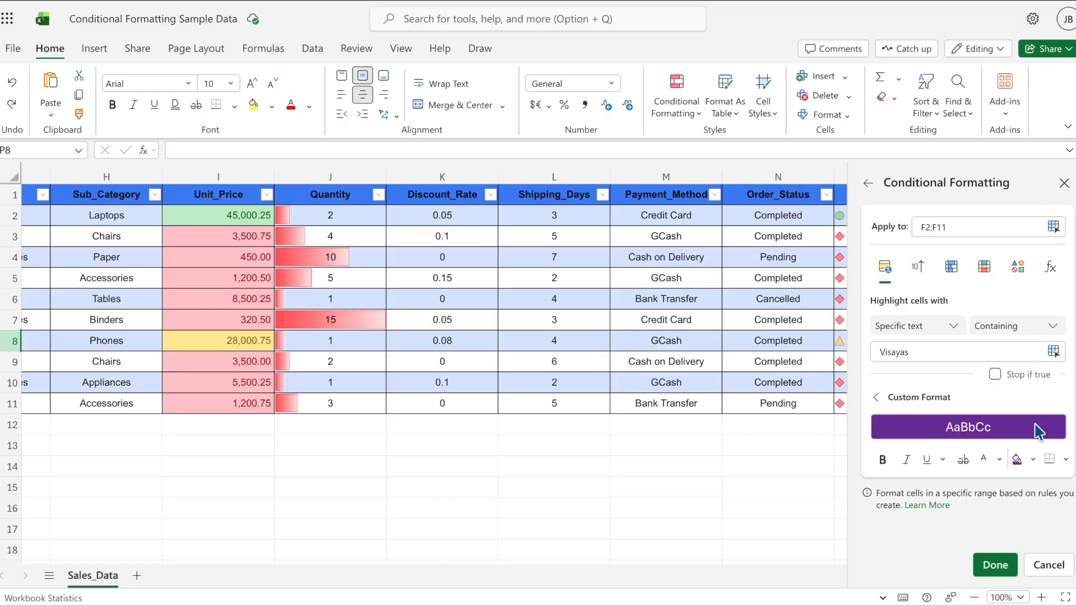
left_click(877, 398)
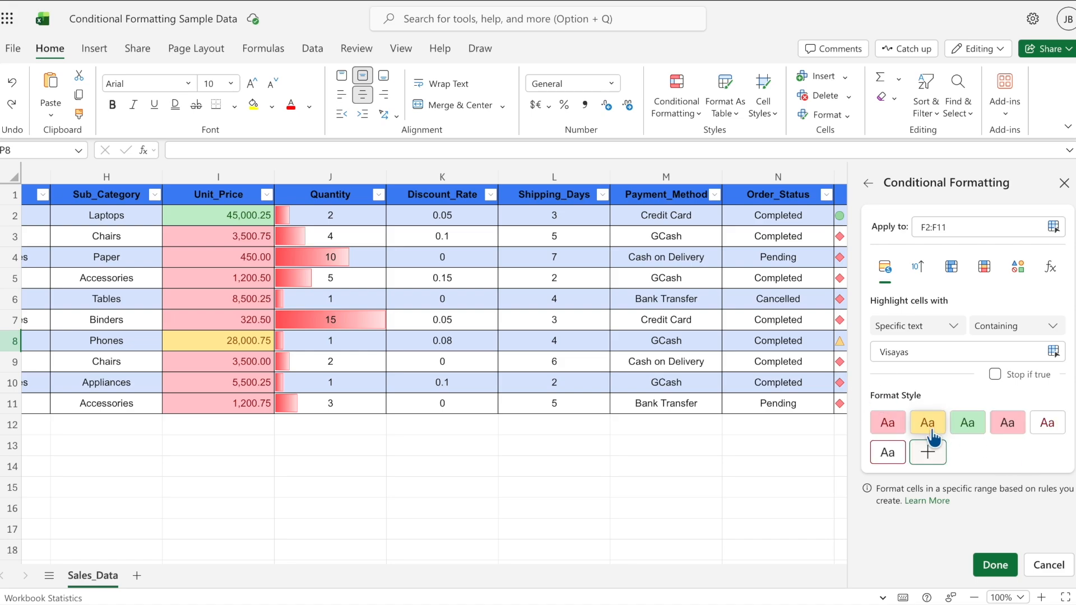
left_click(972, 431)
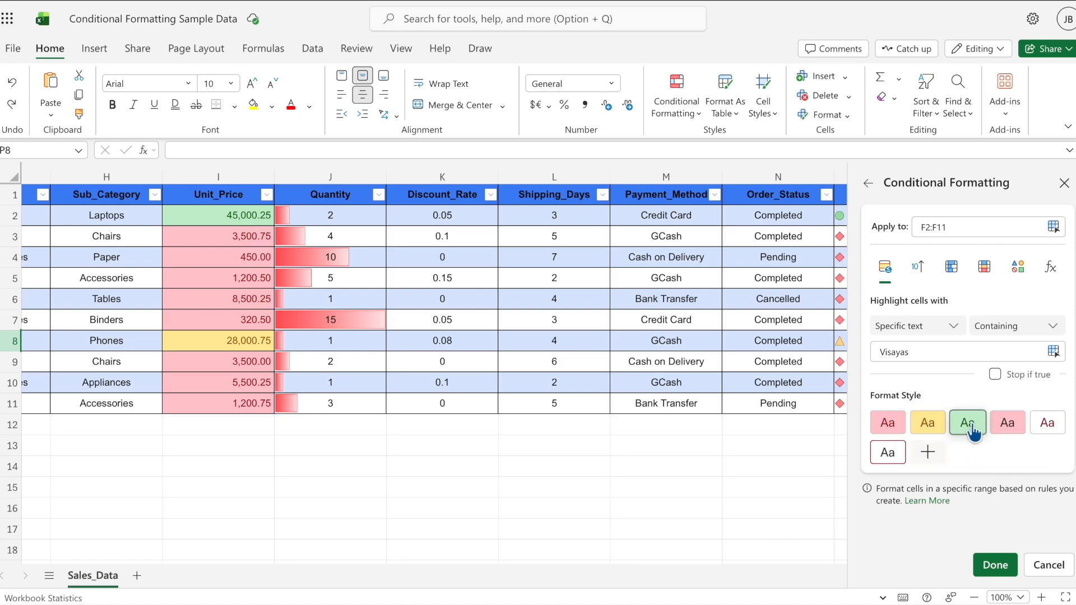
left_click(998, 567)
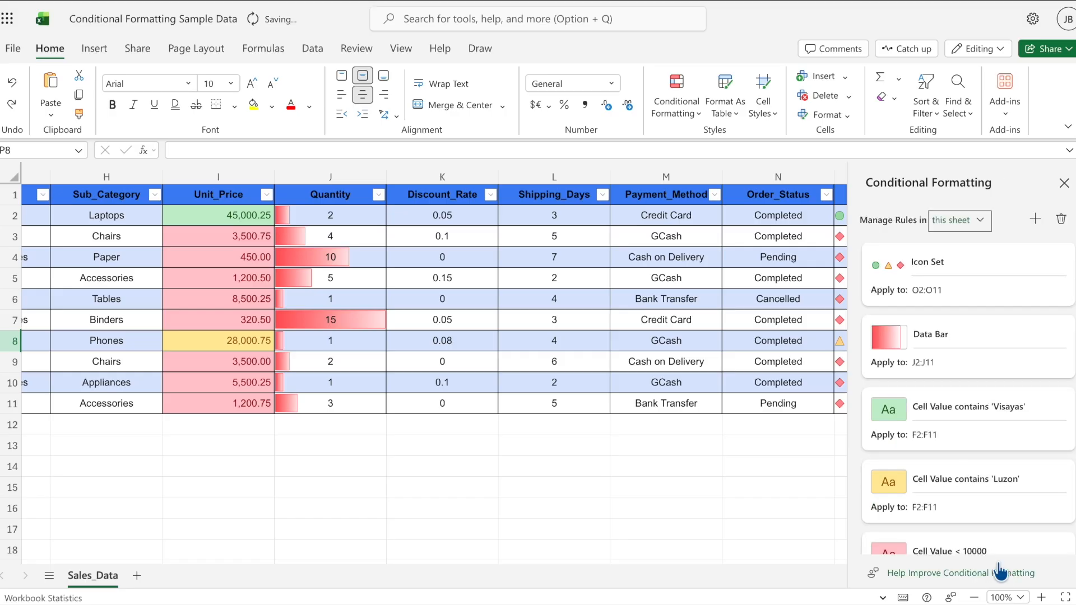
scroll(999, 572, "down", 3)
scroll(704, 420, "left", 6)
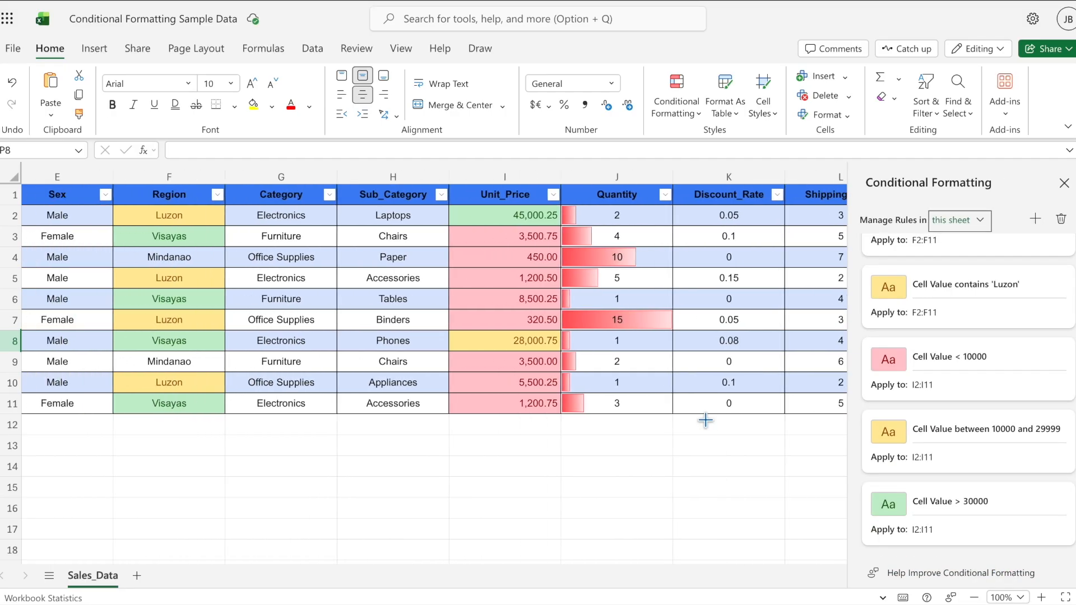